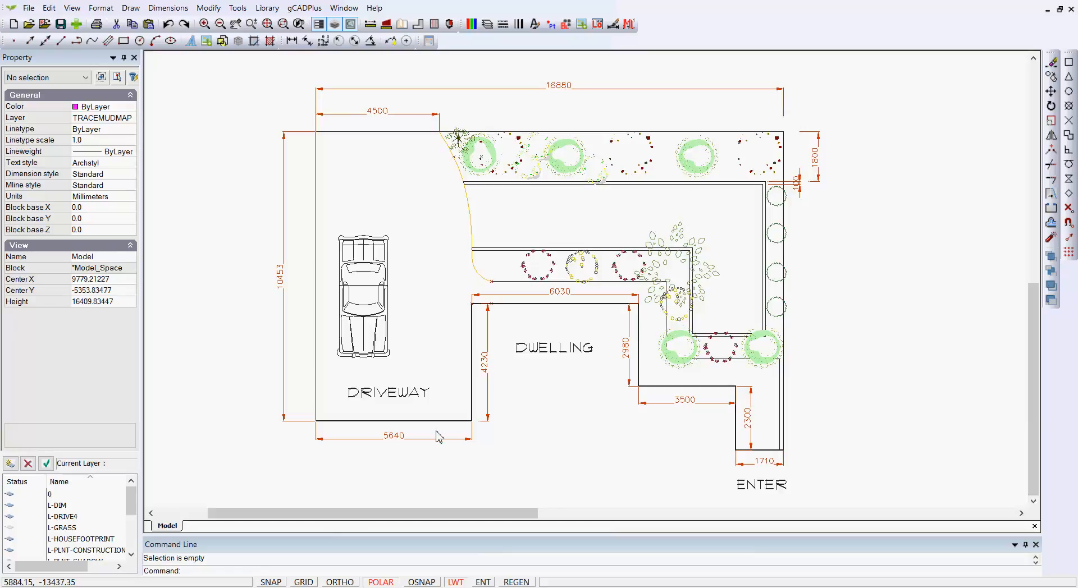
# Step: With object snap on, draw a 5640 mm line rightward from the driveway's lower-left corner along its bottom edge
pyautogui.scroll(1, 439, 437)
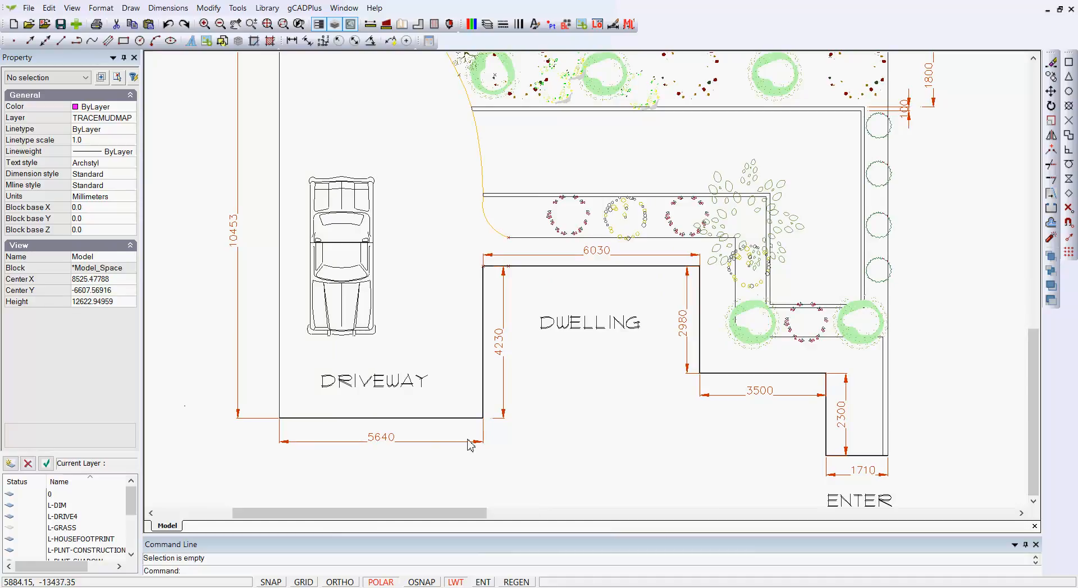
pyautogui.scroll(-1, 470, 445)
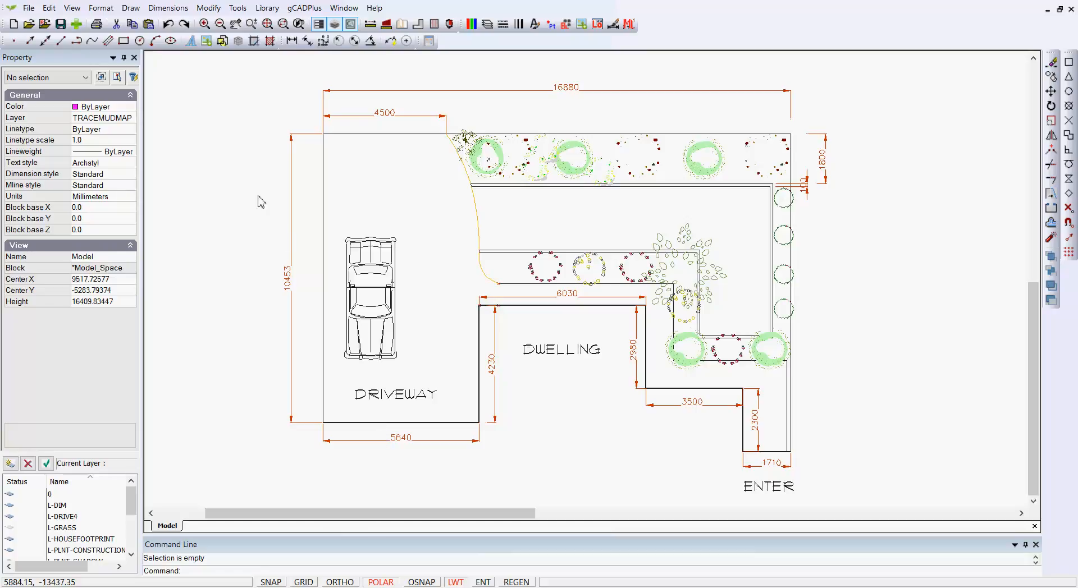
pyautogui.click(131, 8)
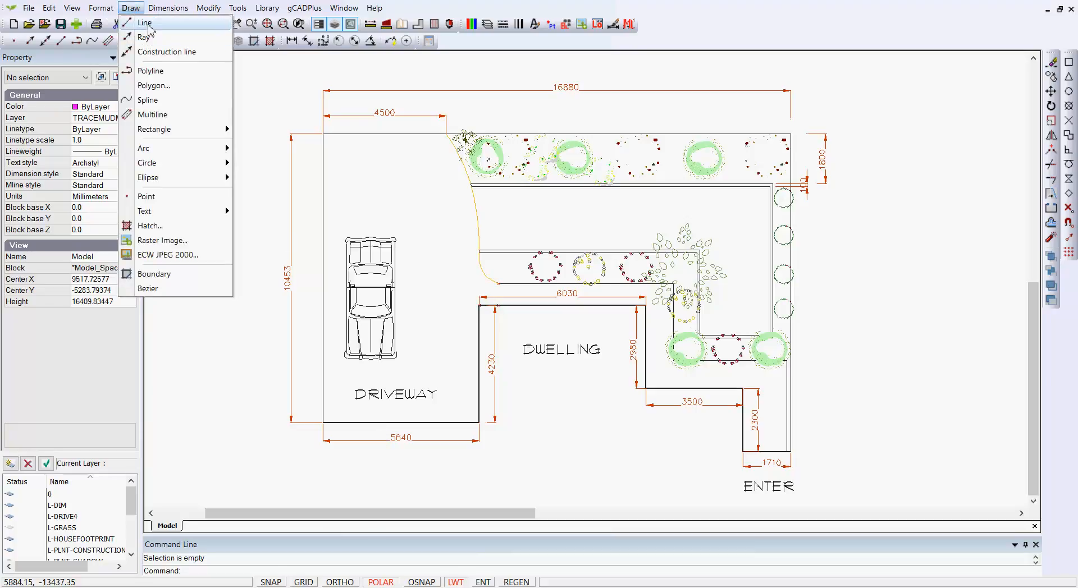
pyautogui.click(147, 23)
pyautogui.scroll(3, 311, 431)
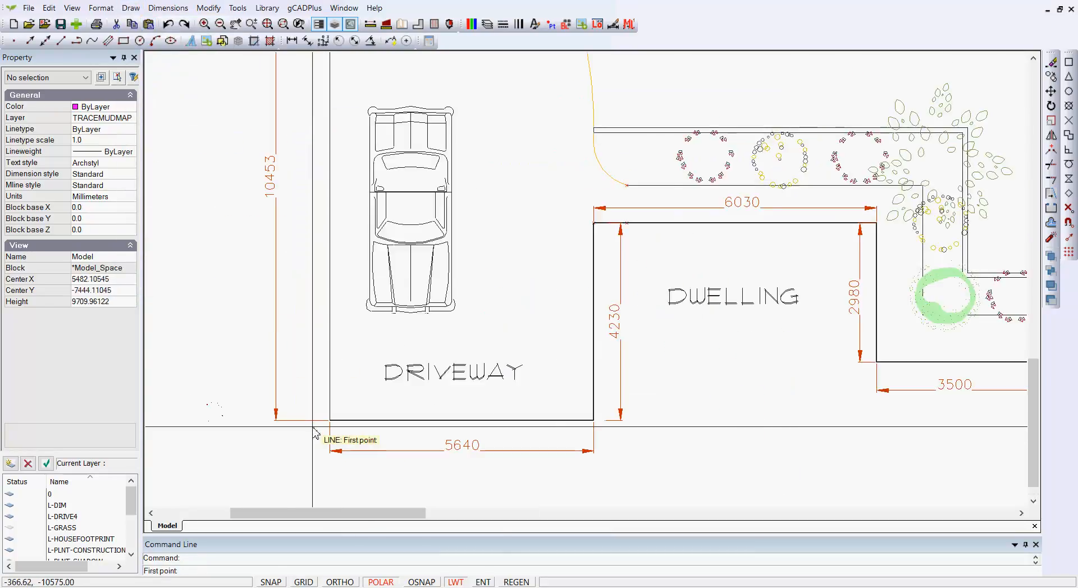
pyautogui.scroll(4, 314, 430)
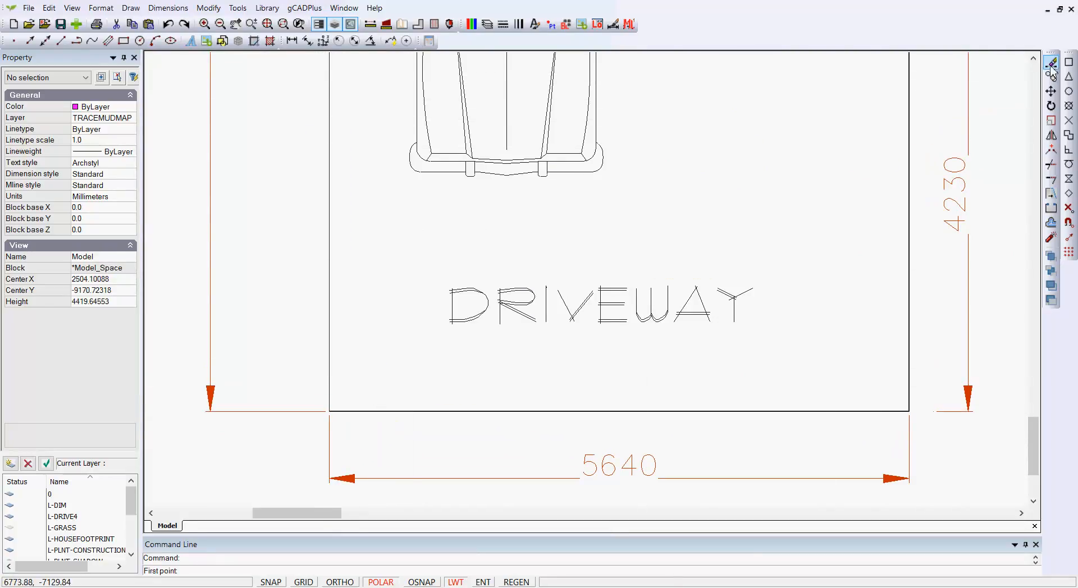
pyautogui.press('F3')
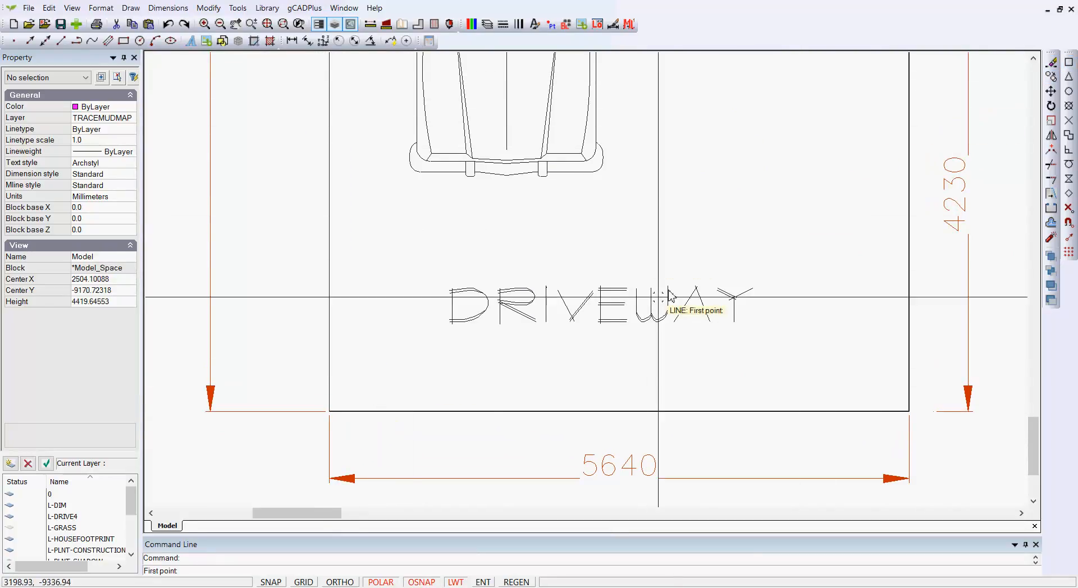
pyautogui.click(330, 421)
pyautogui.scroll(-3, 334, 421)
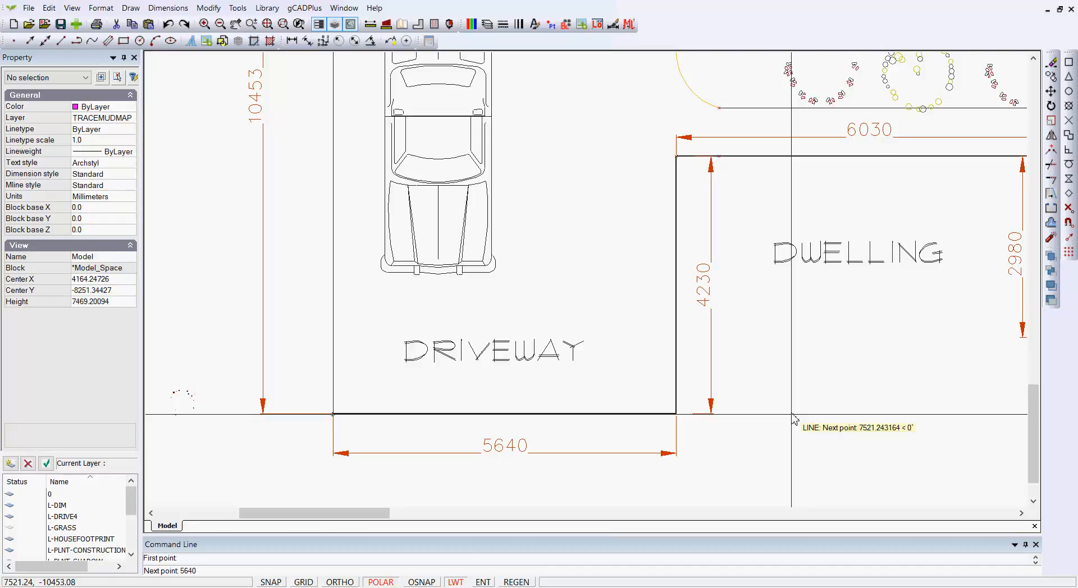
pyautogui.press('Return')
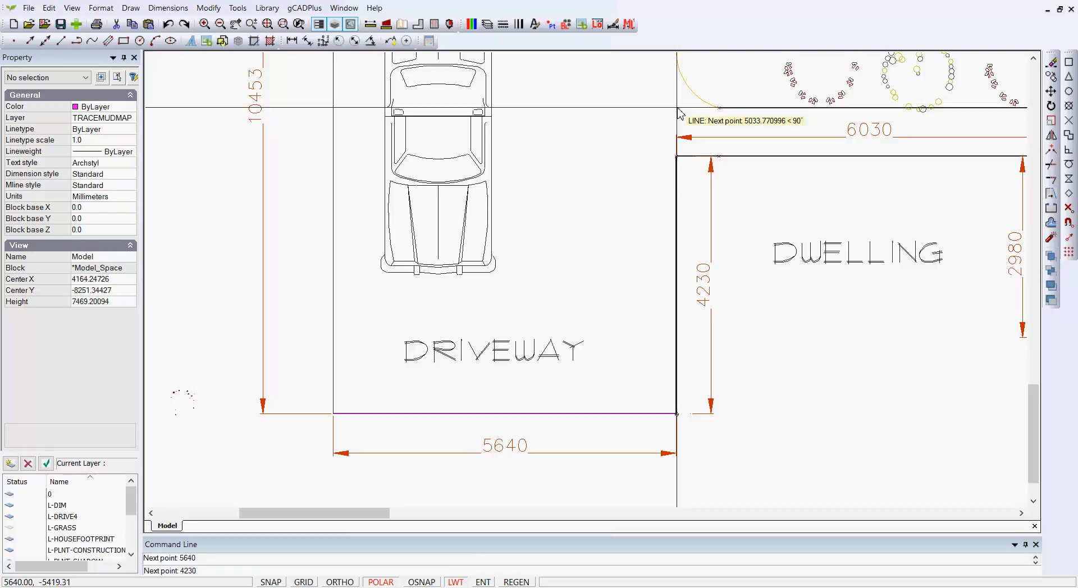
# Step: Continue the line around the dwelling: 4230 mm up, 6030 mm right, and 2980 mm down
pyautogui.press('Return')
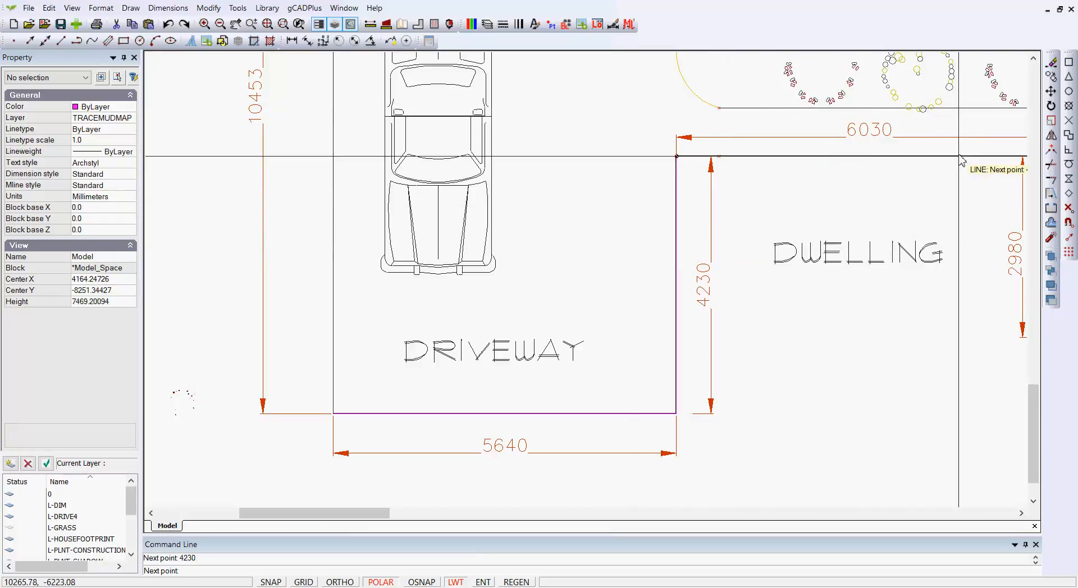
pyautogui.write('6030')
pyautogui.press('Return')
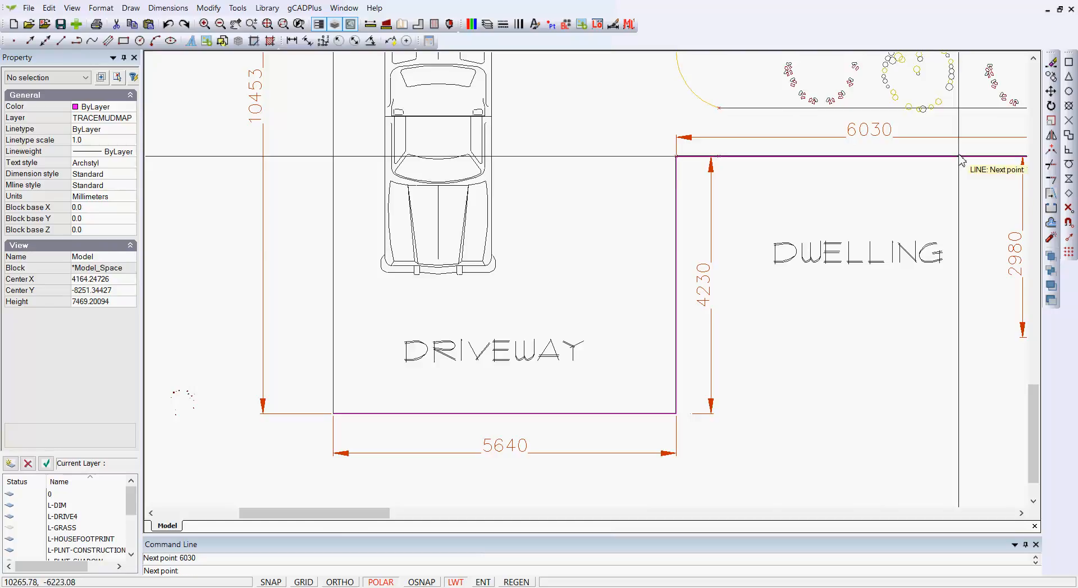
pyautogui.moveTo(971, 228)
pyautogui.mouseDown(button='middle')
pyautogui.moveTo(895, 252)
pyautogui.moveTo(539, 272)
pyautogui.mouseUp(button='middle')
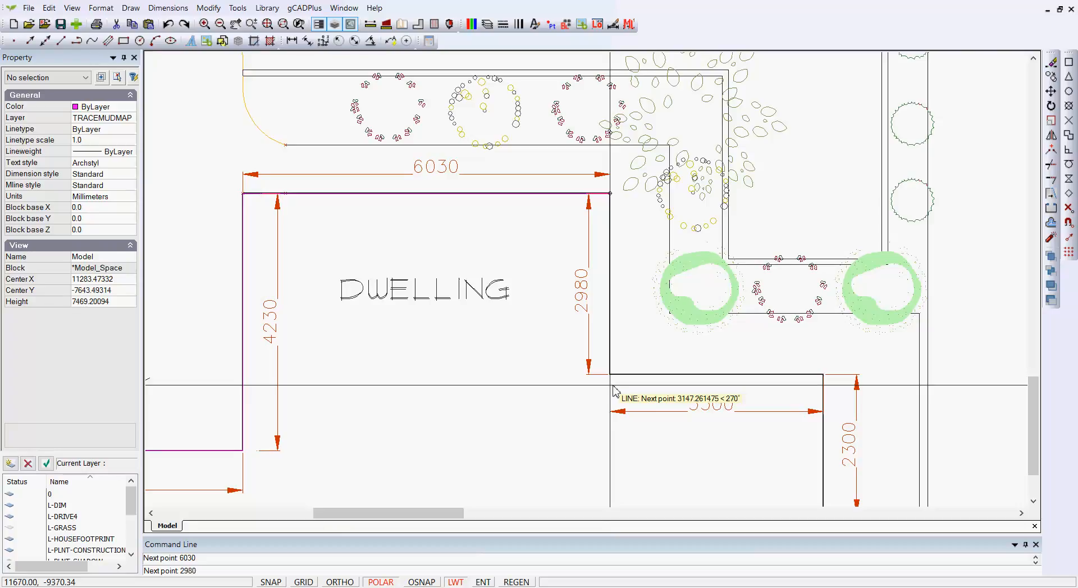
pyautogui.press('Return')
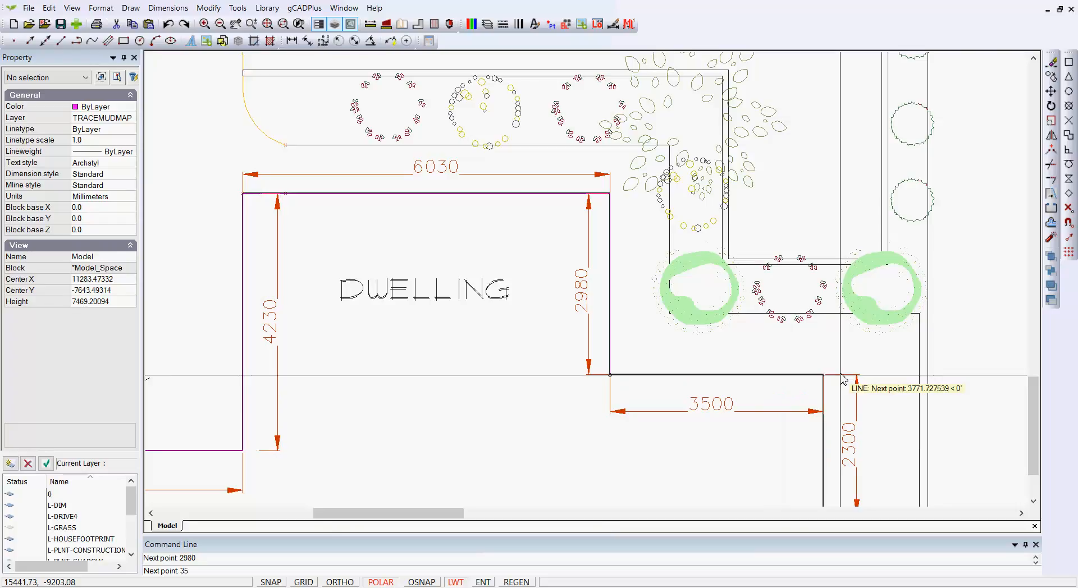
# Step: Continue the outline 3500 mm right, 2300 mm down and 1710 mm right to the entry corner, ending the line there
pyautogui.write('3500')
pyautogui.press('Return')
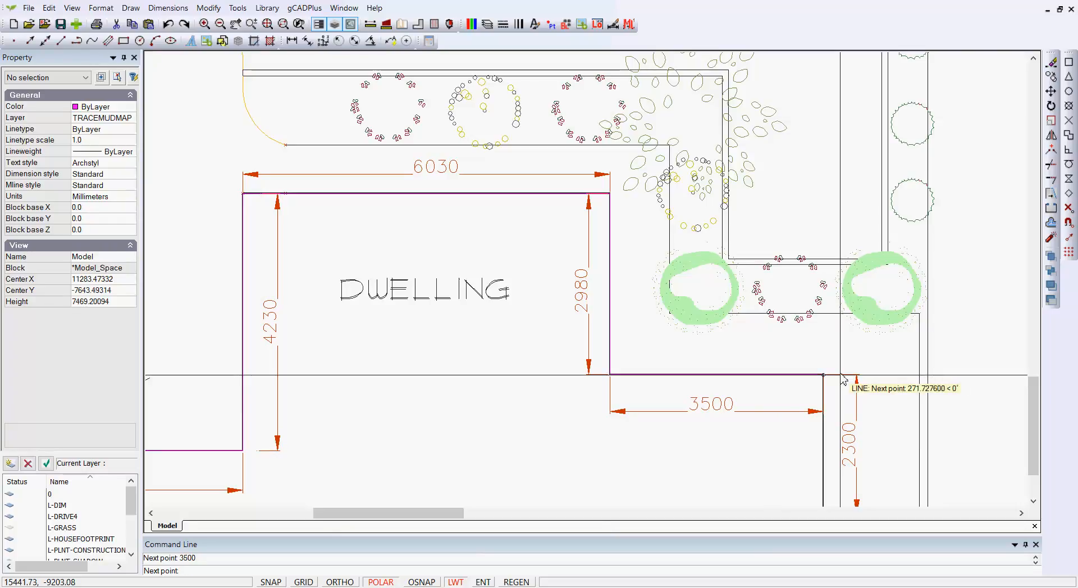
pyautogui.moveTo(772, 395); pyautogui.dragTo(720, 259, button='middle')
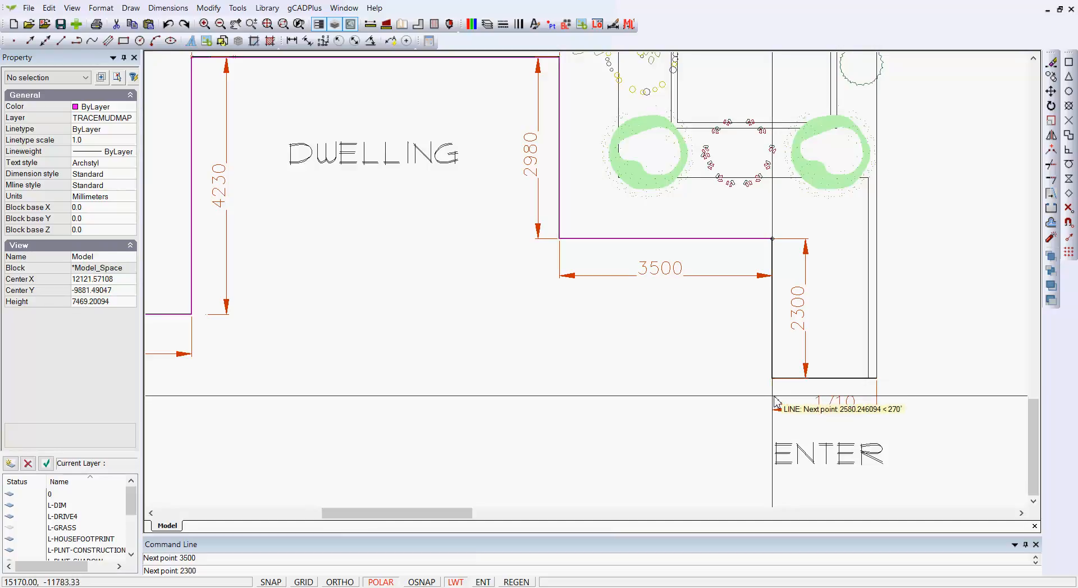
pyautogui.press('Return')
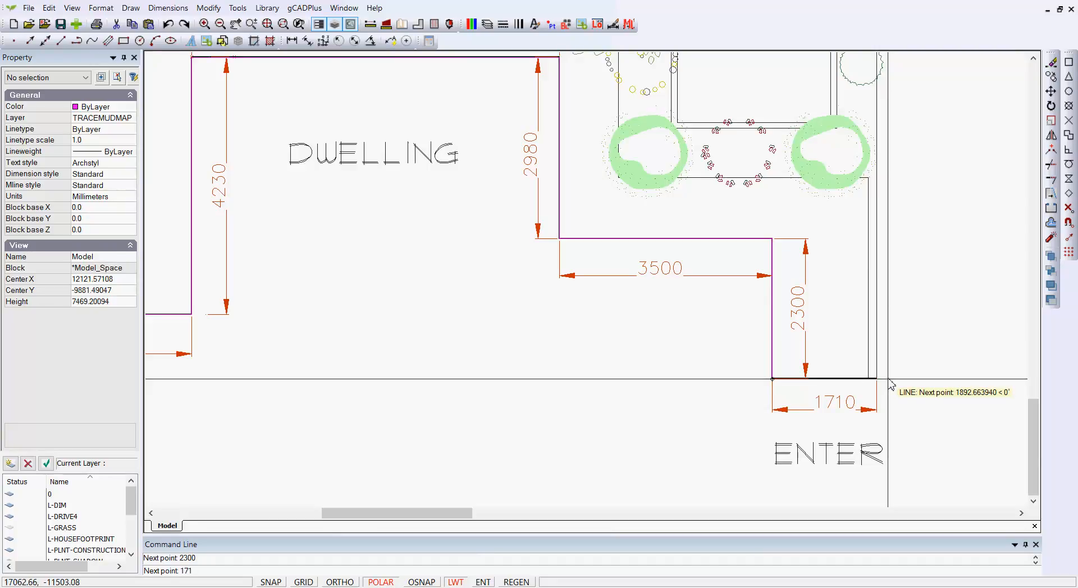
pyautogui.press('Return')
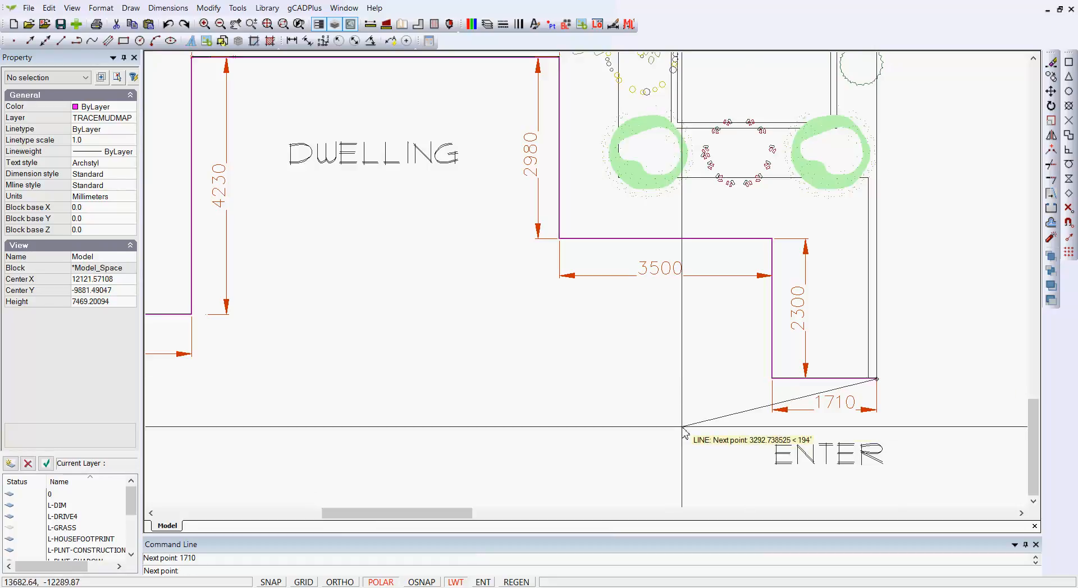
pyautogui.rightClick(684, 432)
pyautogui.click(708, 436)
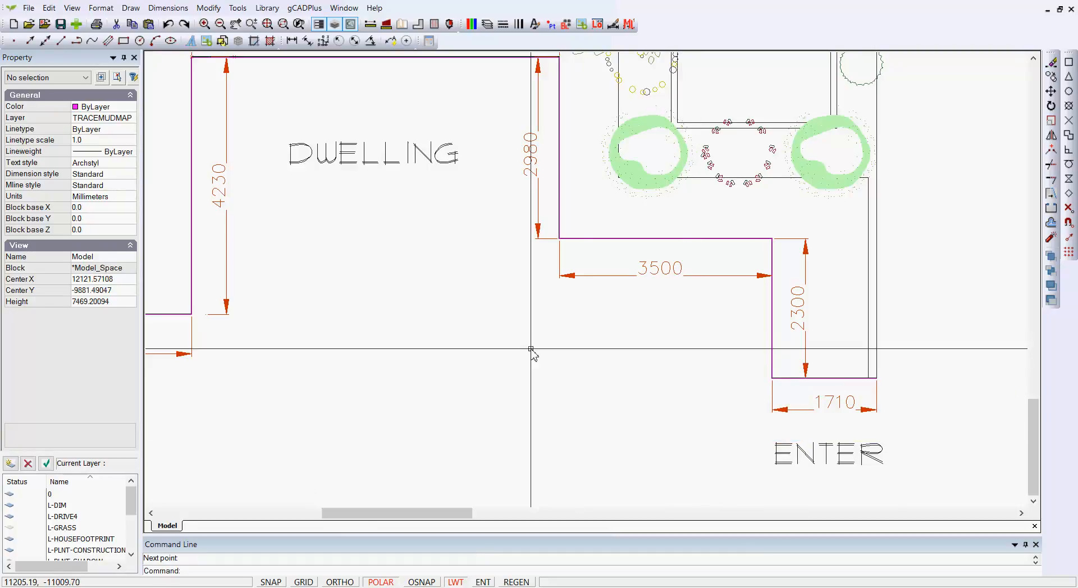
# Step: Join the traced 6030, 2980 and 3500 mm dwelling lines into one object
pyautogui.scroll(-3, 526, 352)
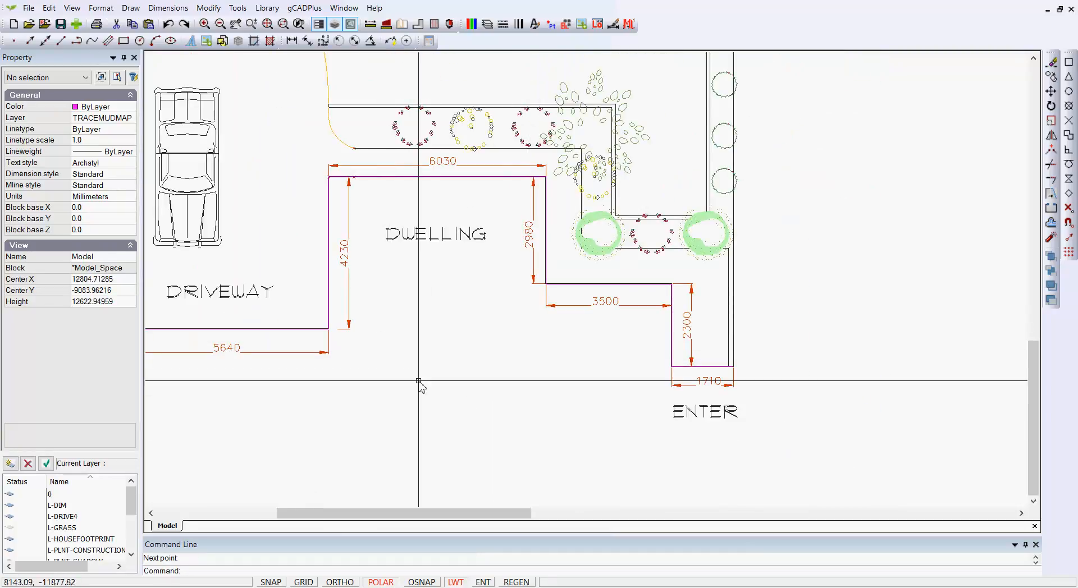
pyautogui.scroll(-3, 470, 418)
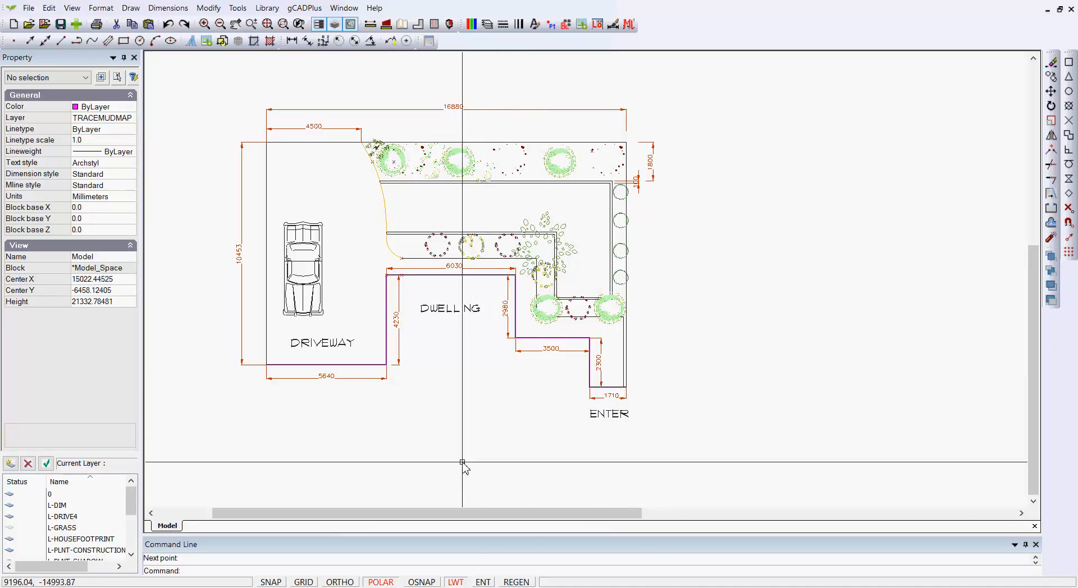
pyautogui.press('Escape')
pyautogui.scroll(3, 410, 321)
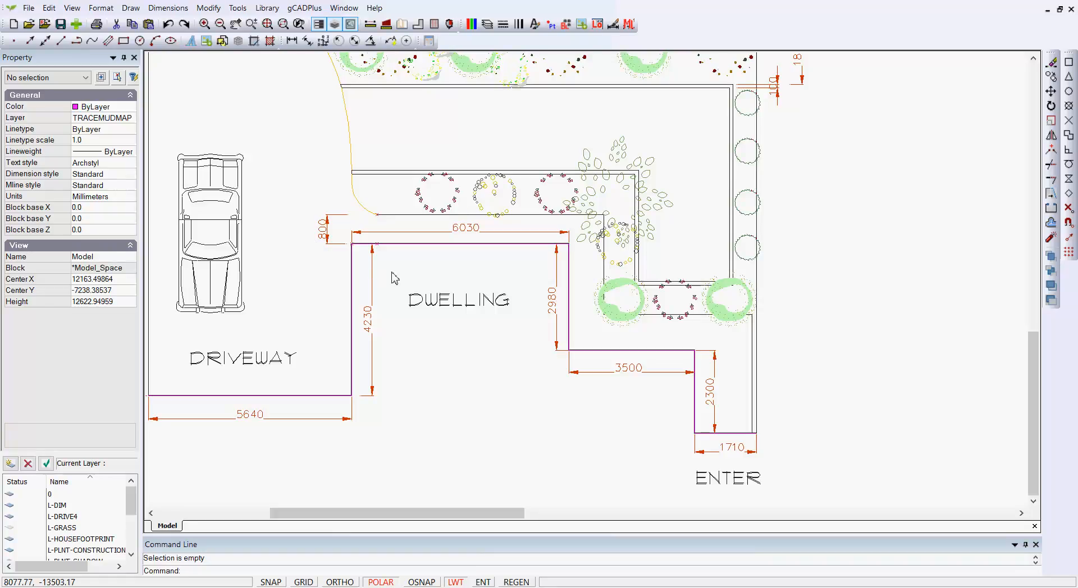
pyautogui.click(422, 243)
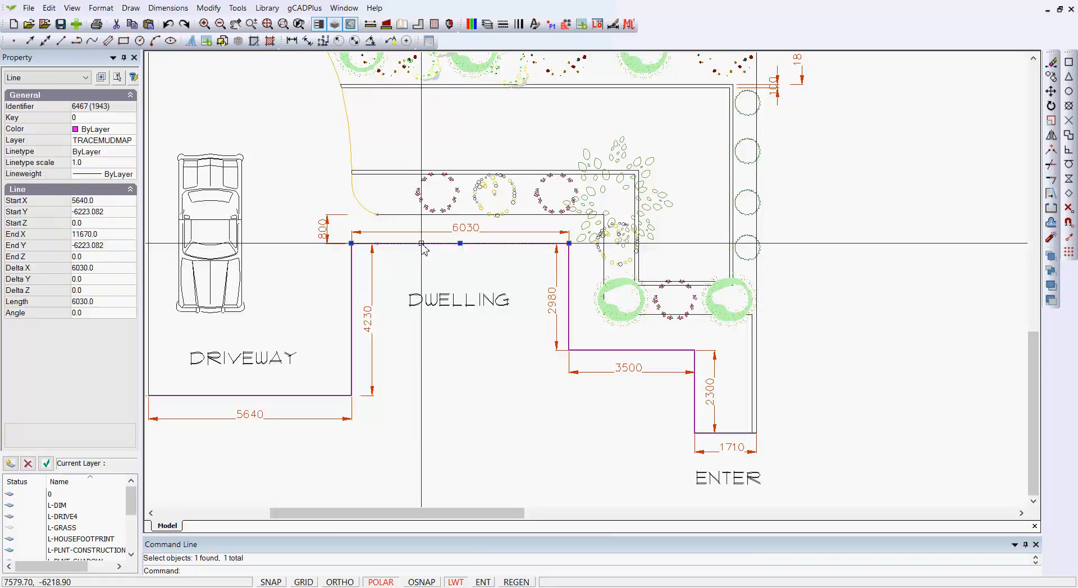
pyautogui.click(569, 312)
pyautogui.click(601, 351)
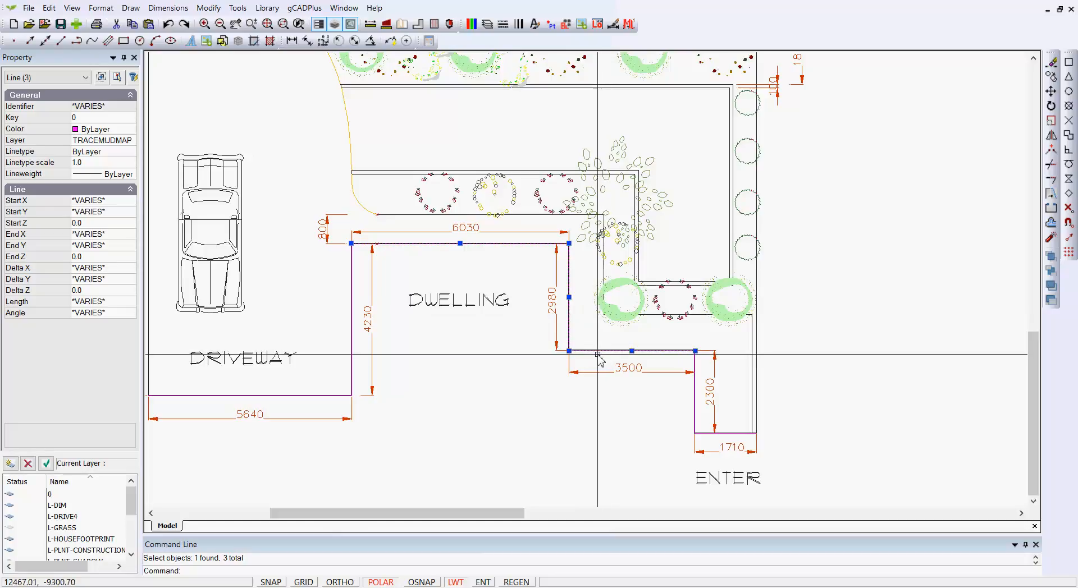
pyautogui.rightClick(501, 346)
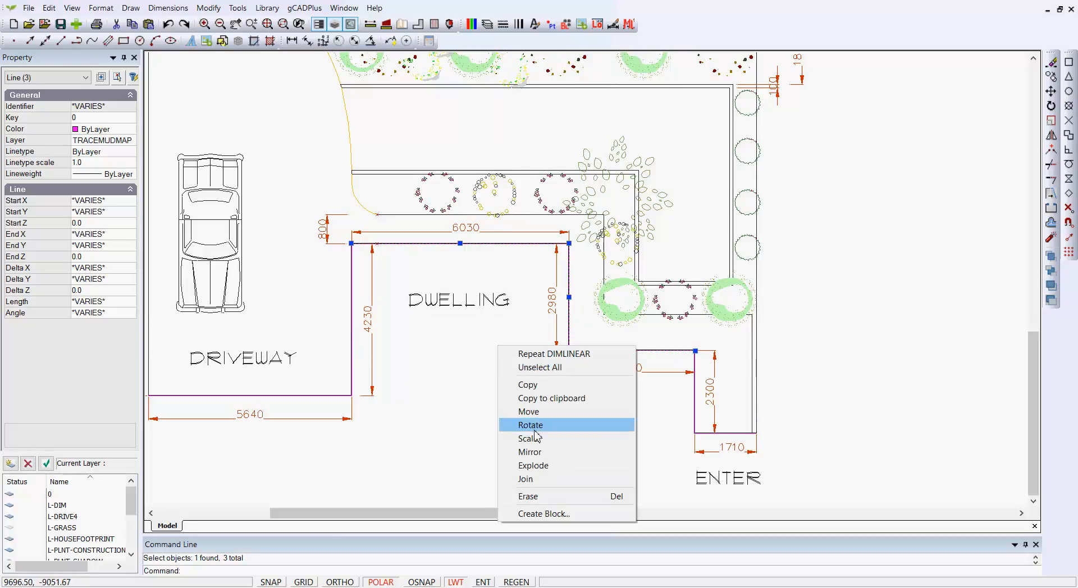
pyautogui.click(528, 479)
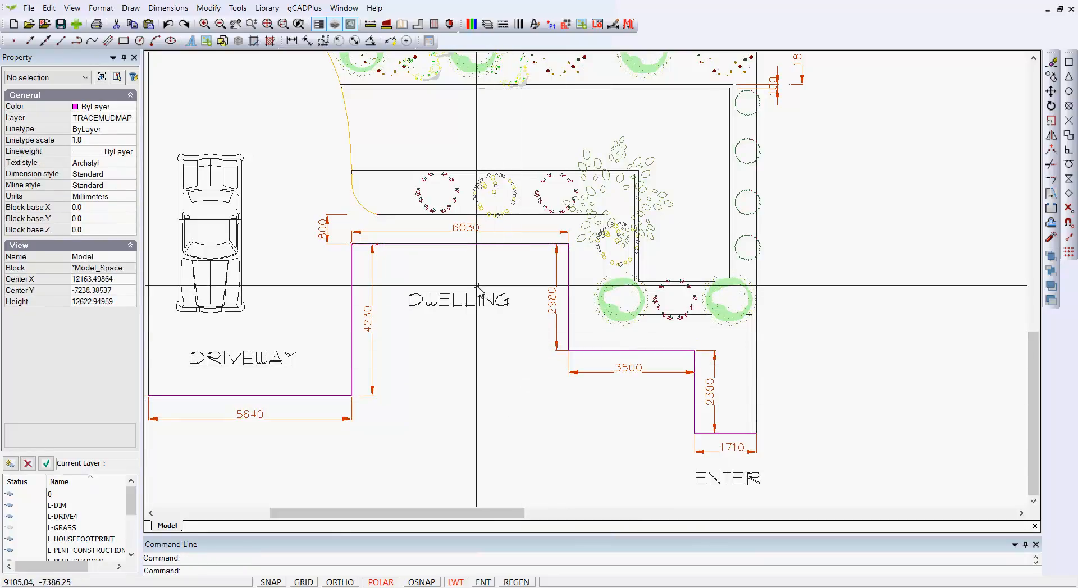
# Step: Offset the joined dwelling outline by a distance of 800 mm toward the garden beds
pyautogui.click(209, 8)
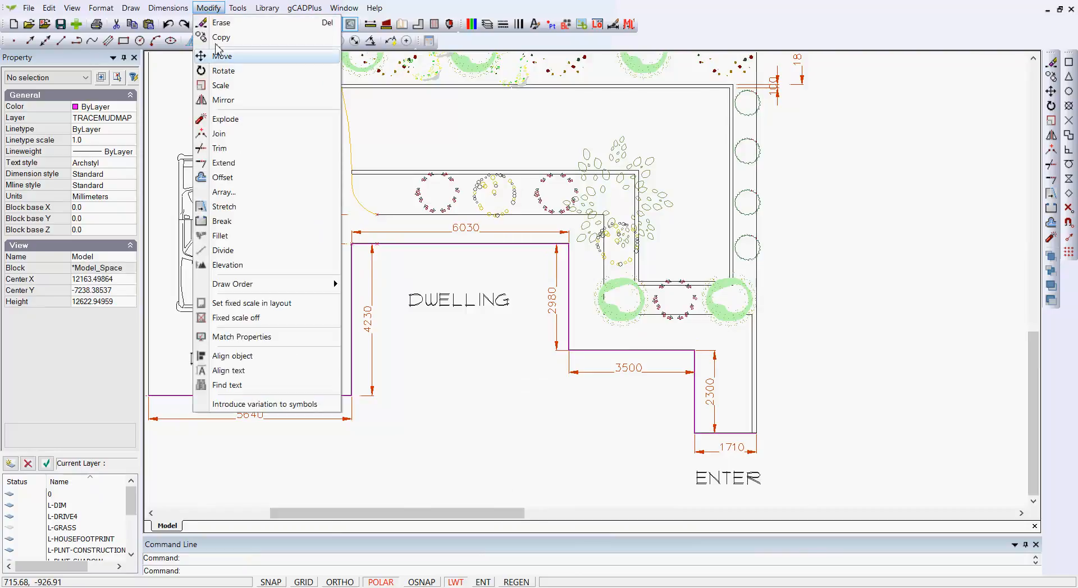
pyautogui.click(224, 183)
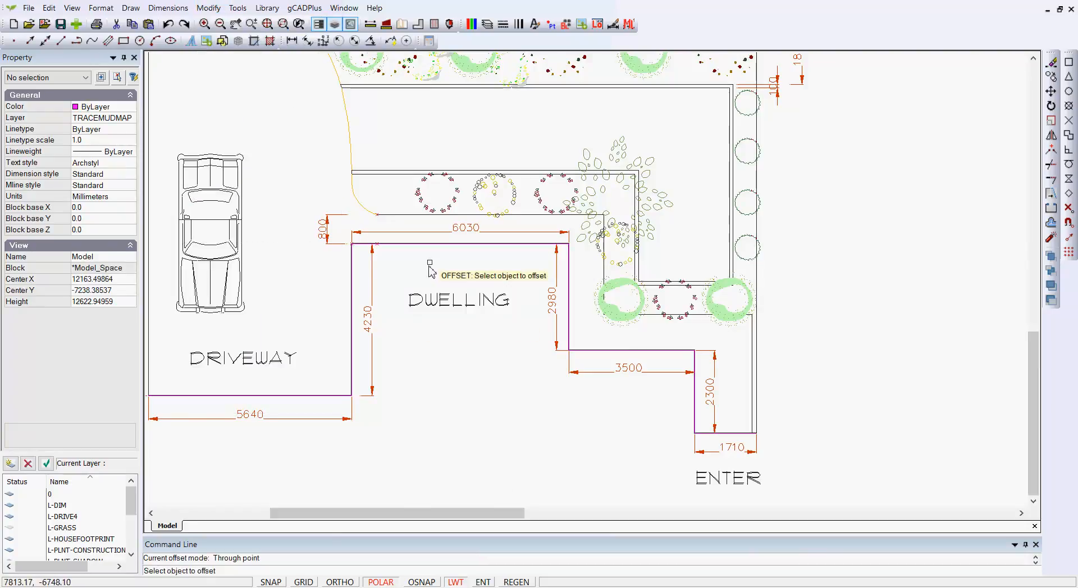
pyautogui.click(435, 244)
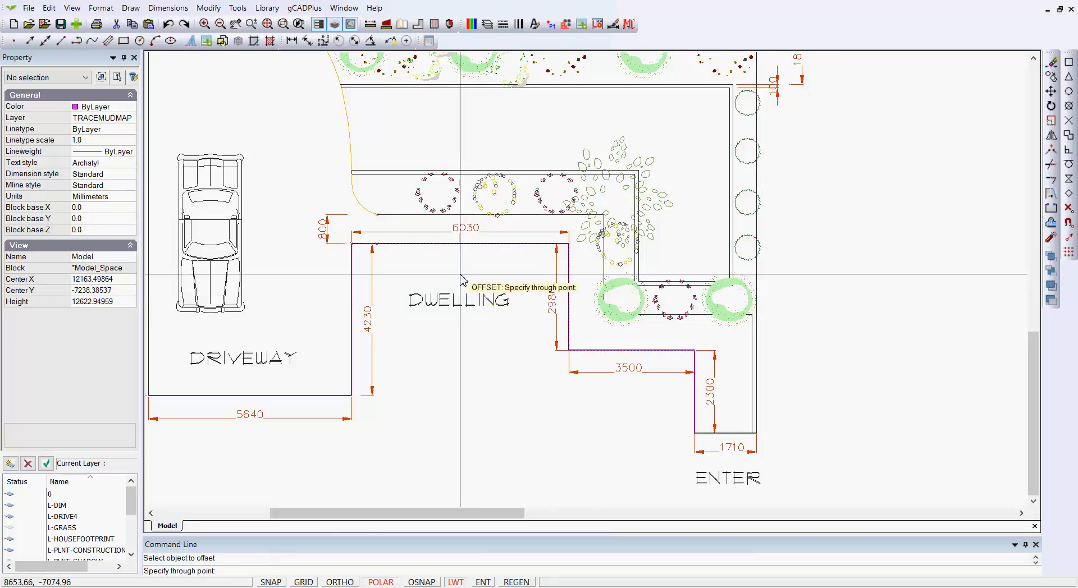
pyautogui.rightClick(443, 270)
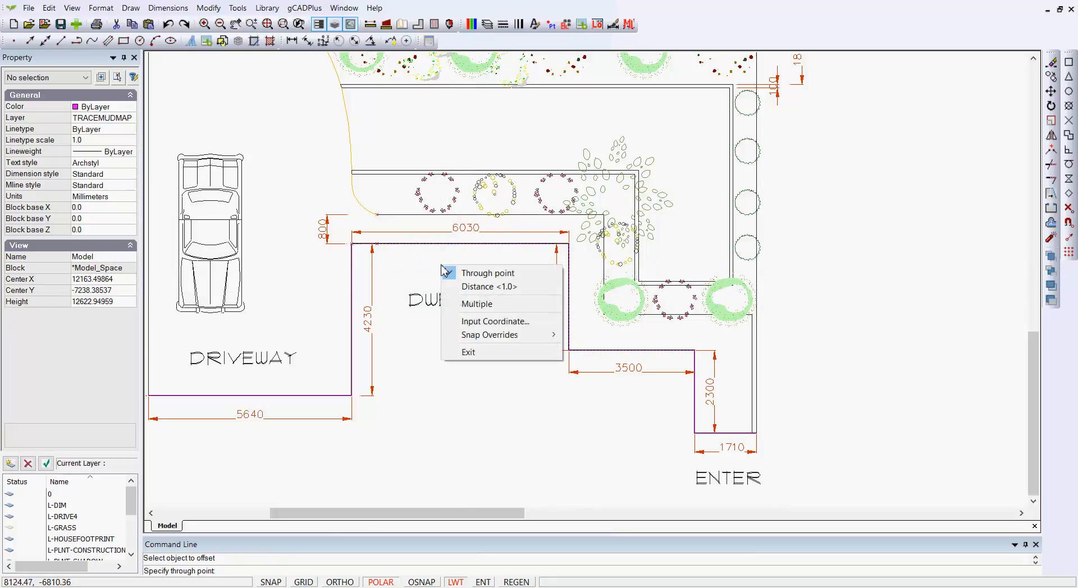
pyautogui.click(474, 288)
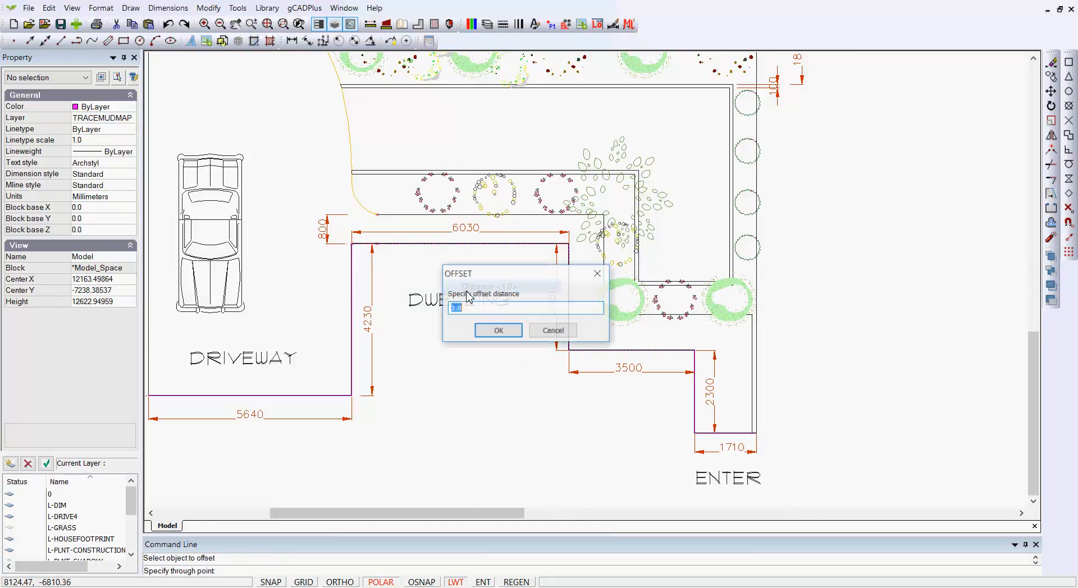
pyautogui.write('800')
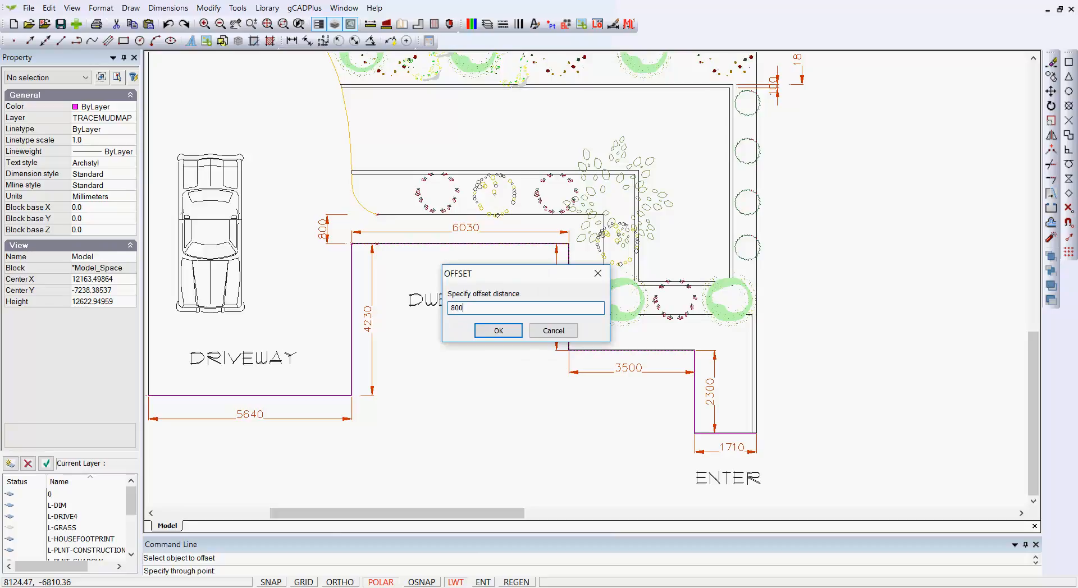
pyautogui.press('Return')
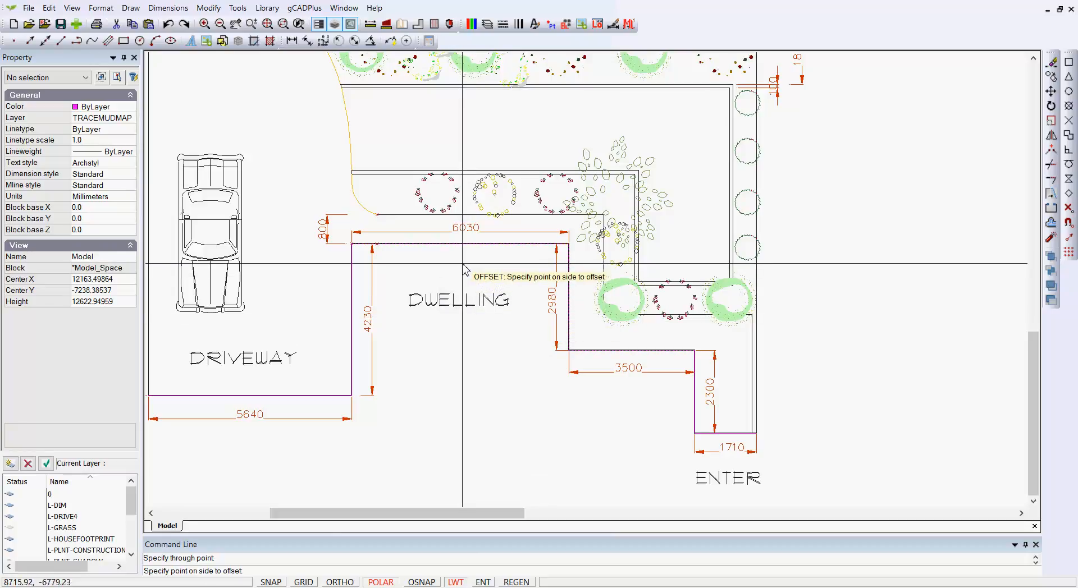
pyautogui.click(489, 228)
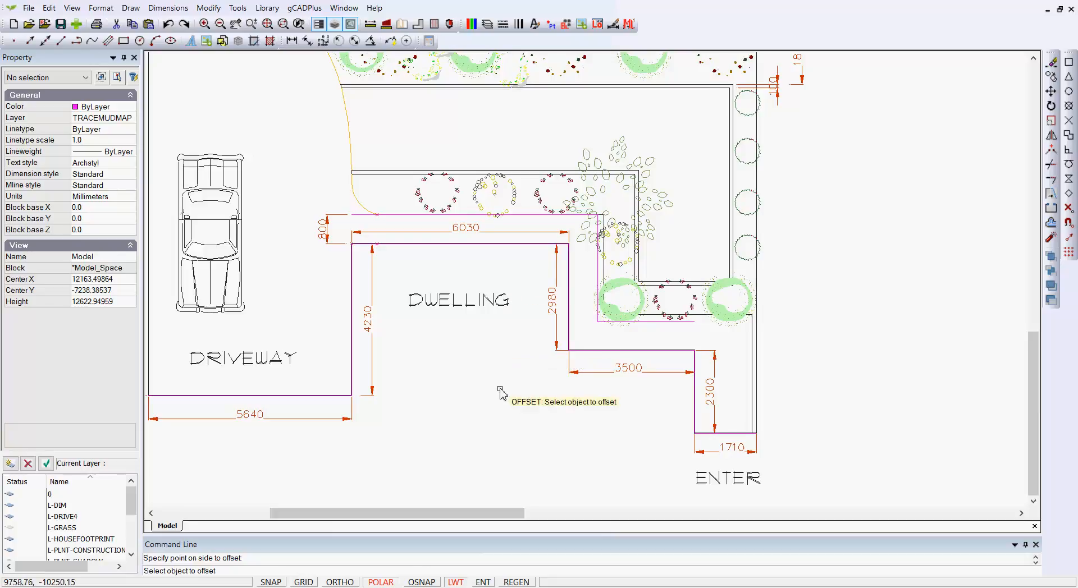
# Step: Draw the boundary line from the driveway's lower outer corner 10453 mm up and 16880 mm right along the rear boundary
pyautogui.scroll(-2, 397, 357)
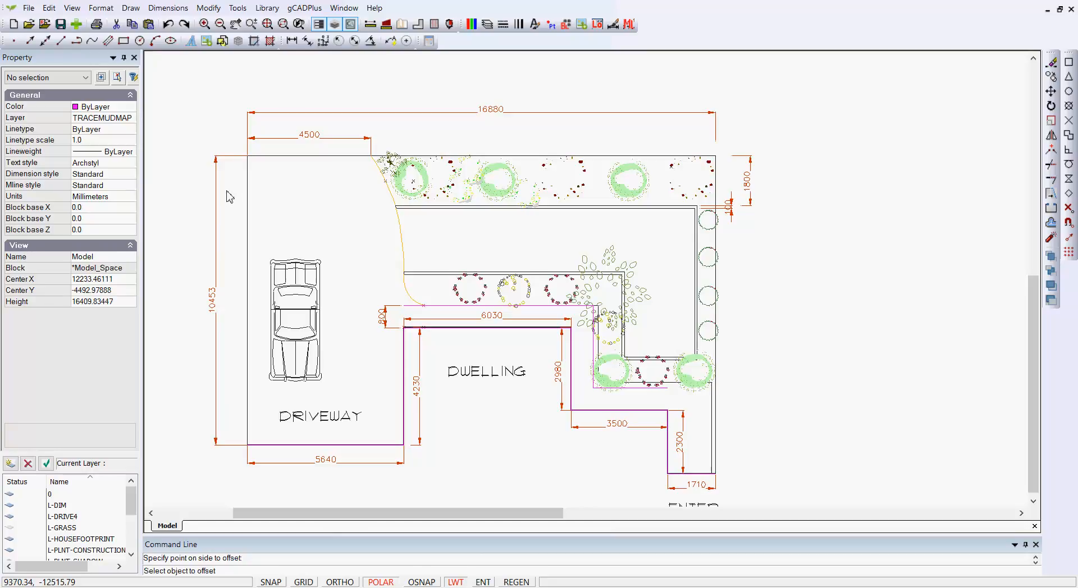
pyautogui.click(130, 8)
pyautogui.click(147, 22)
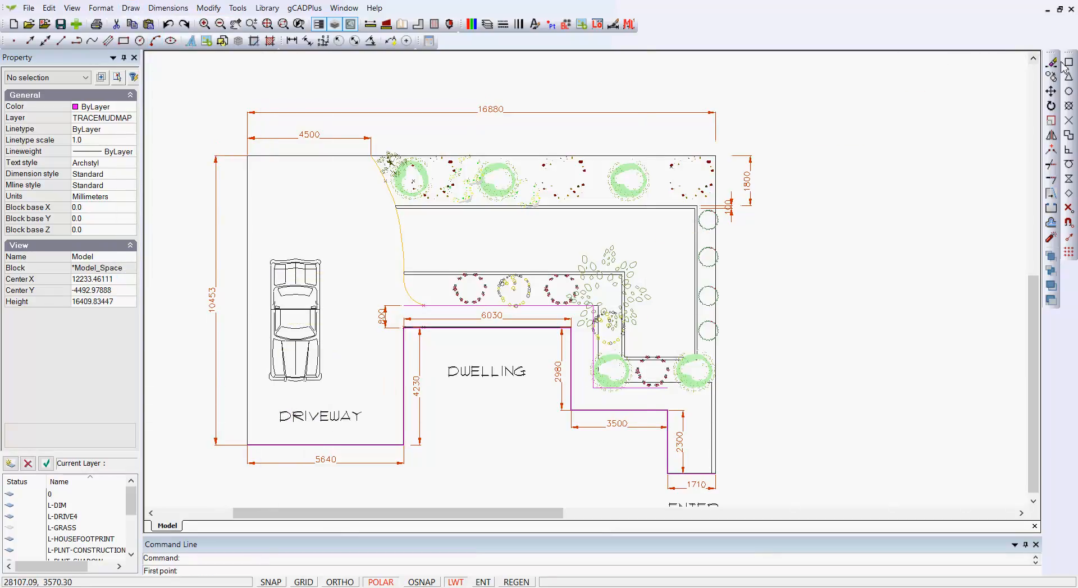
pyautogui.press('F3')
pyautogui.click(252, 447)
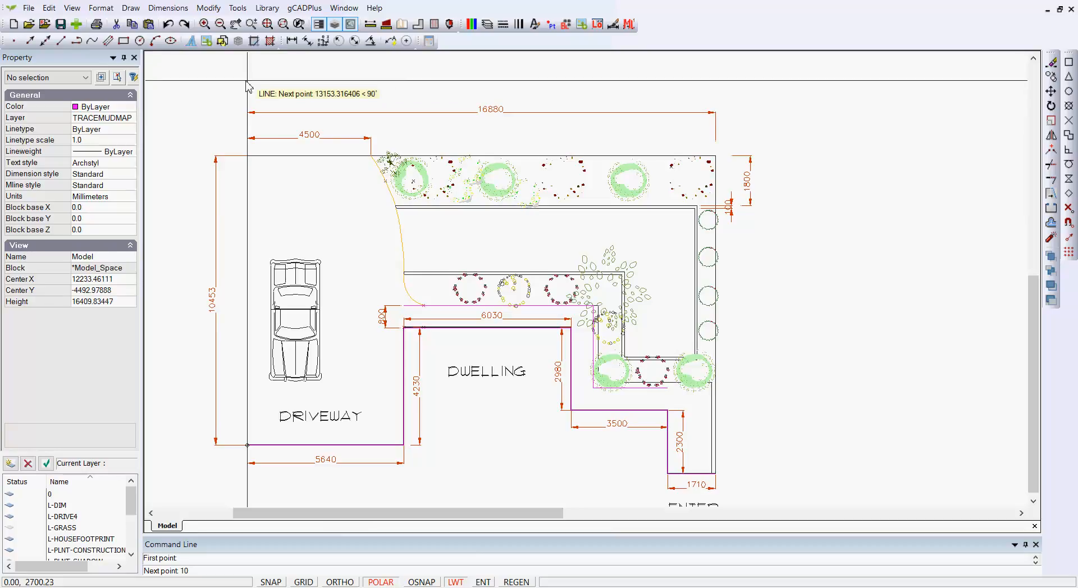
pyautogui.press('Return')
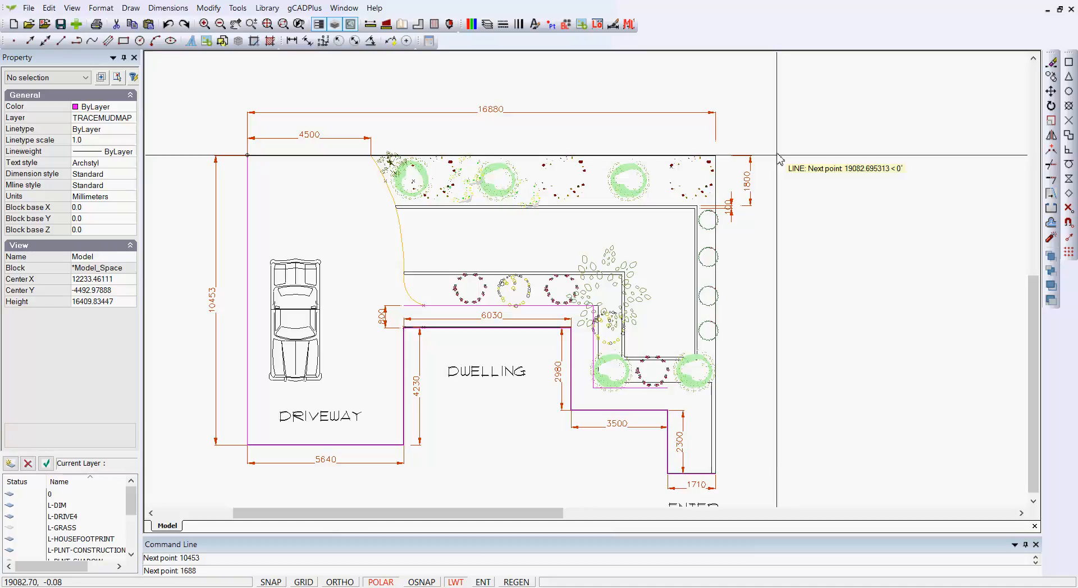
pyautogui.press('Return')
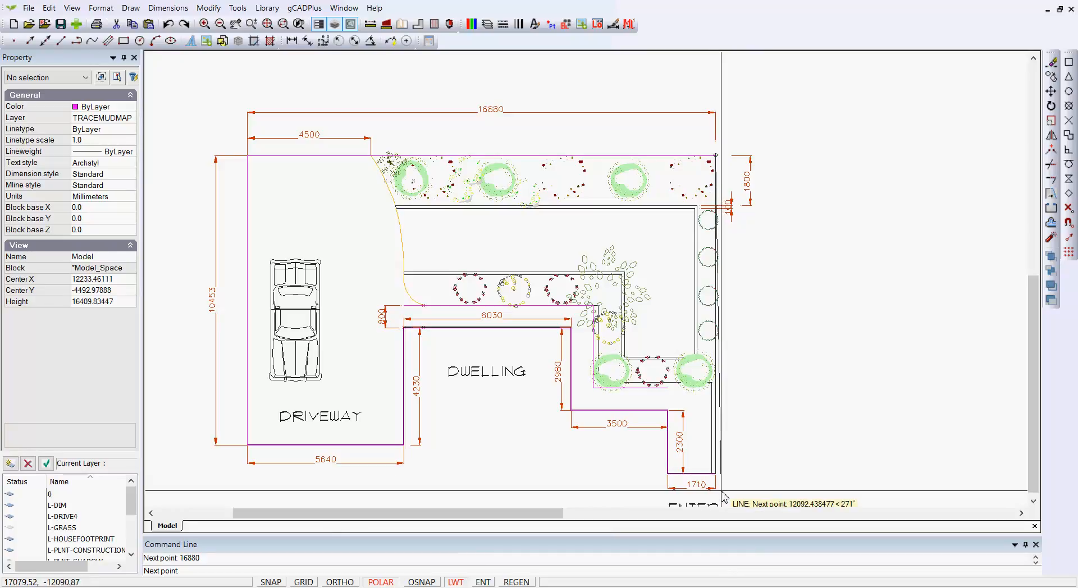
# Step: Continue the boundary line straight down past the entry corner and end the line there
pyautogui.moveTo(721, 421); pyautogui.dragTo(714, 375, button='middle')
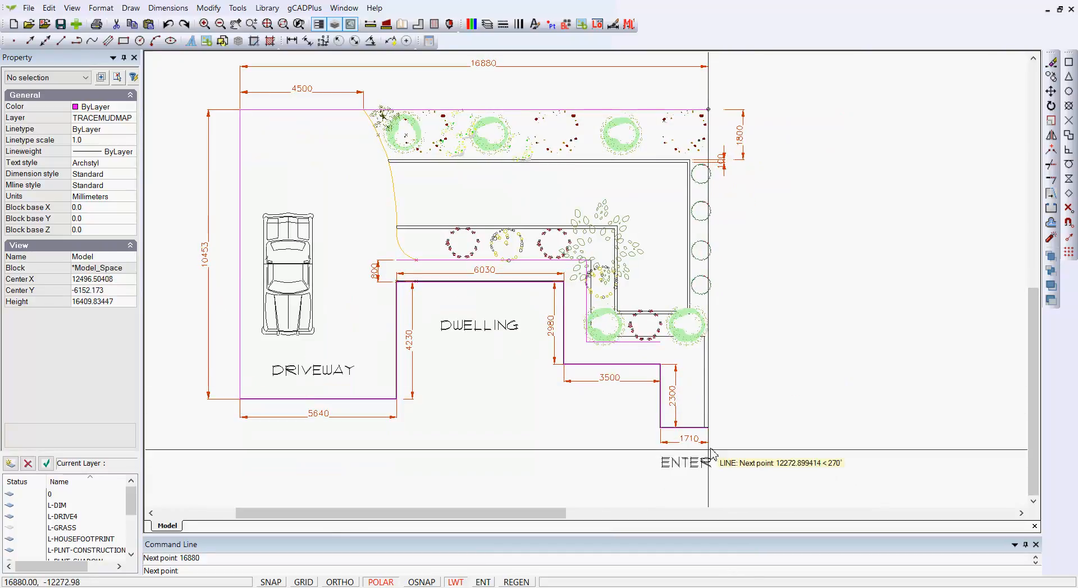
pyautogui.click(711, 494)
pyautogui.rightClick(741, 480)
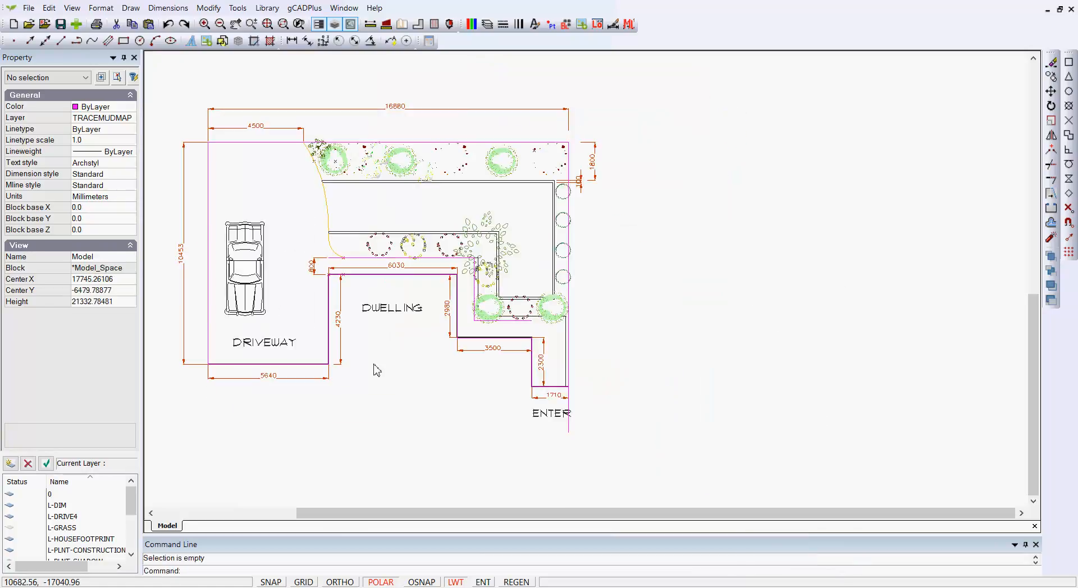
# Step: Isolate the TRACEMUDMAP layer so only the traced linework is displayed
pyautogui.click(239, 10)
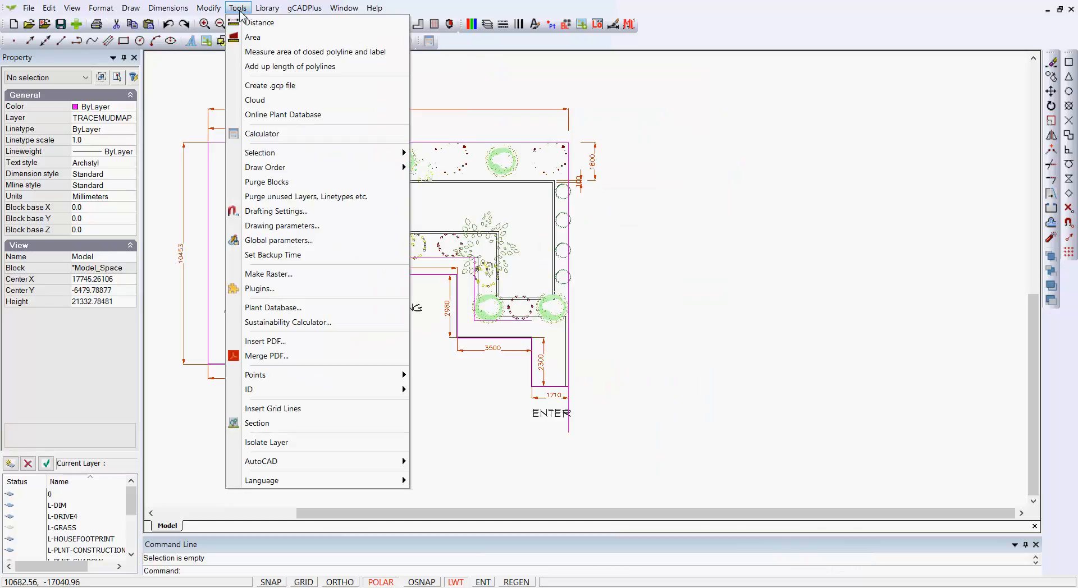
pyautogui.click(260, 442)
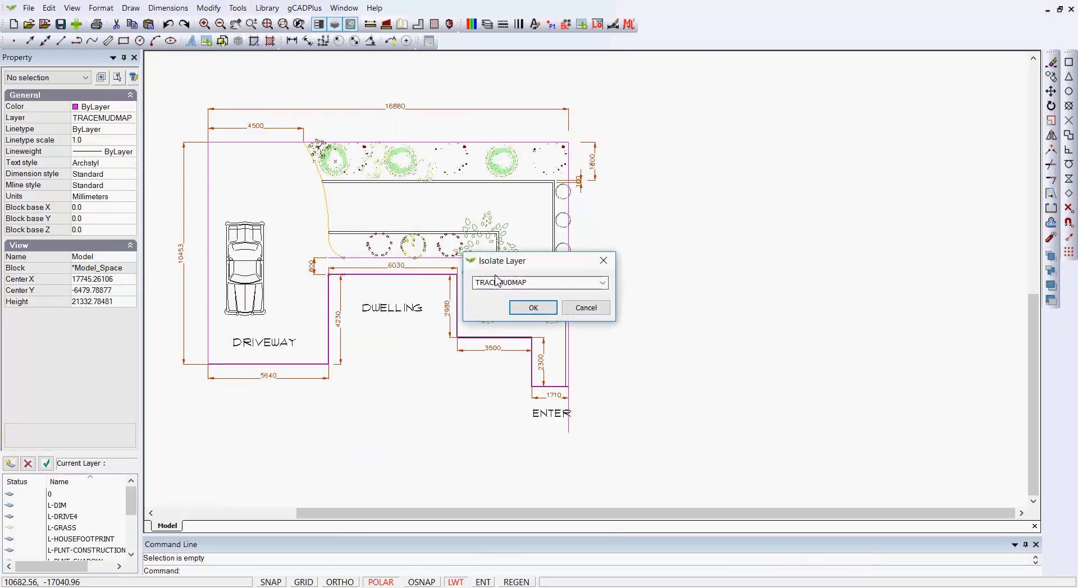
pyautogui.click(533, 309)
pyautogui.scroll(-2, 427, 318)
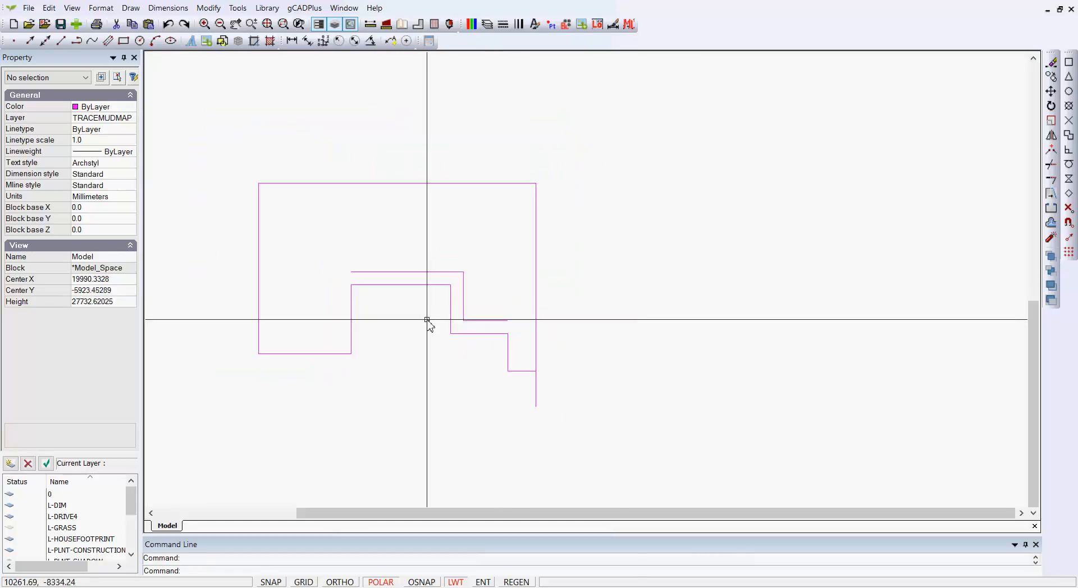
# Step: Move all the traced lines horizontally to clear space right of the original plan, using the driveway's lower outer corner as base point, and deselect them
pyautogui.click(226, 142)
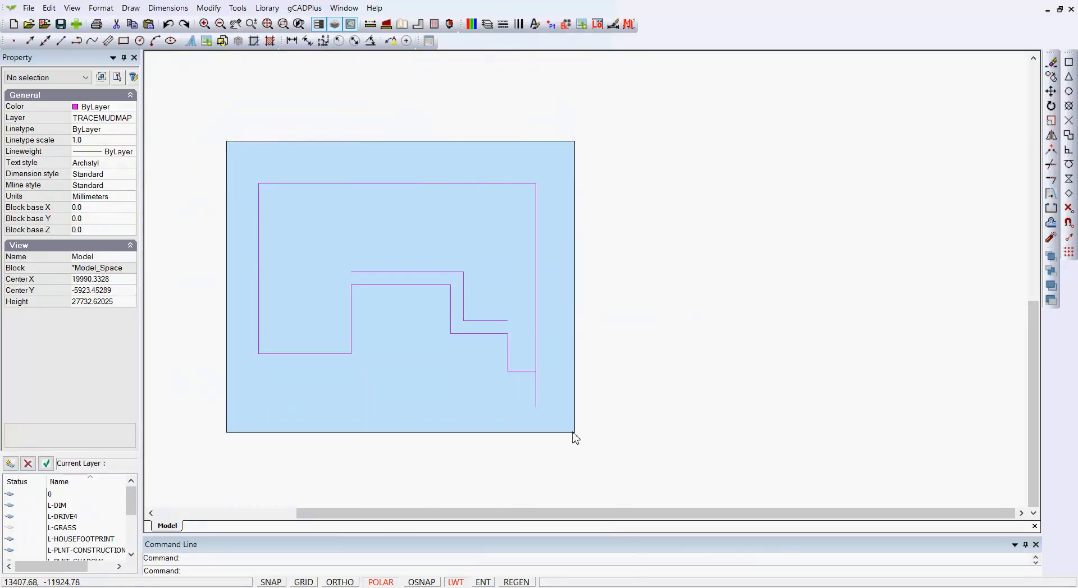
pyautogui.click(587, 439)
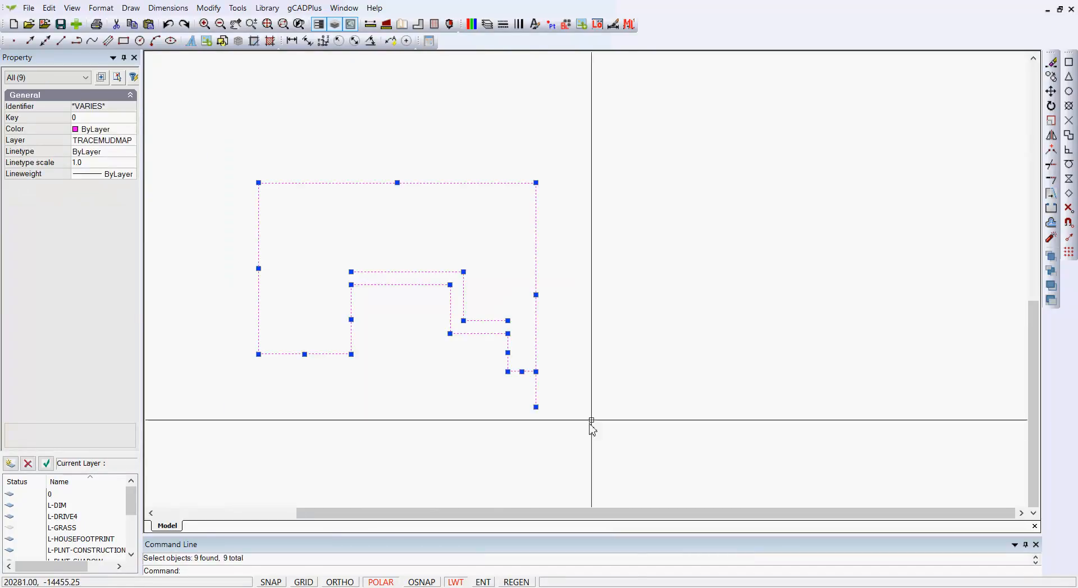
pyautogui.rightClick(627, 381)
pyautogui.click(666, 445)
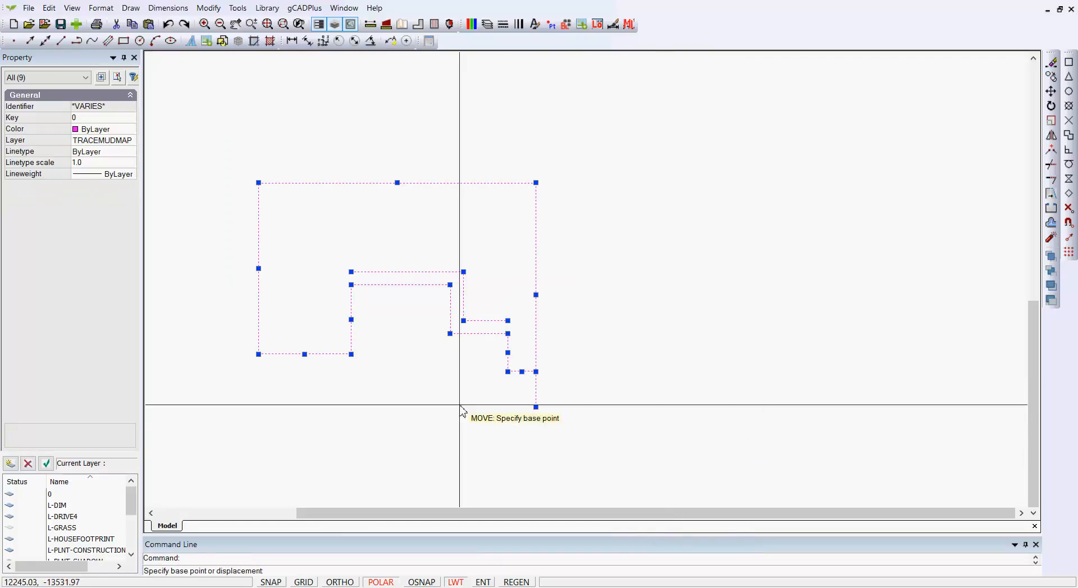
pyautogui.click(258, 355)
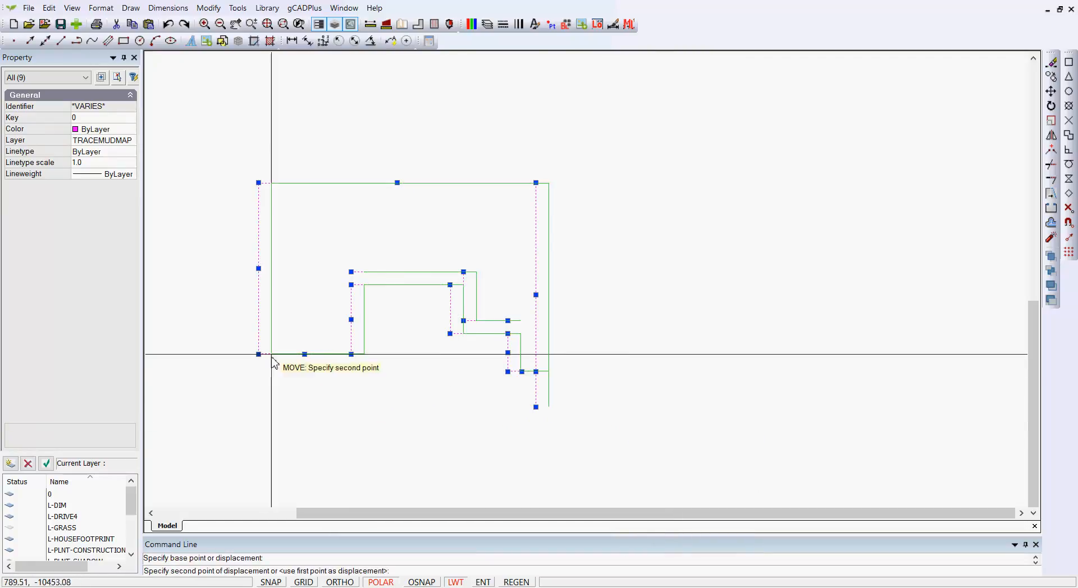
pyautogui.click(680, 354)
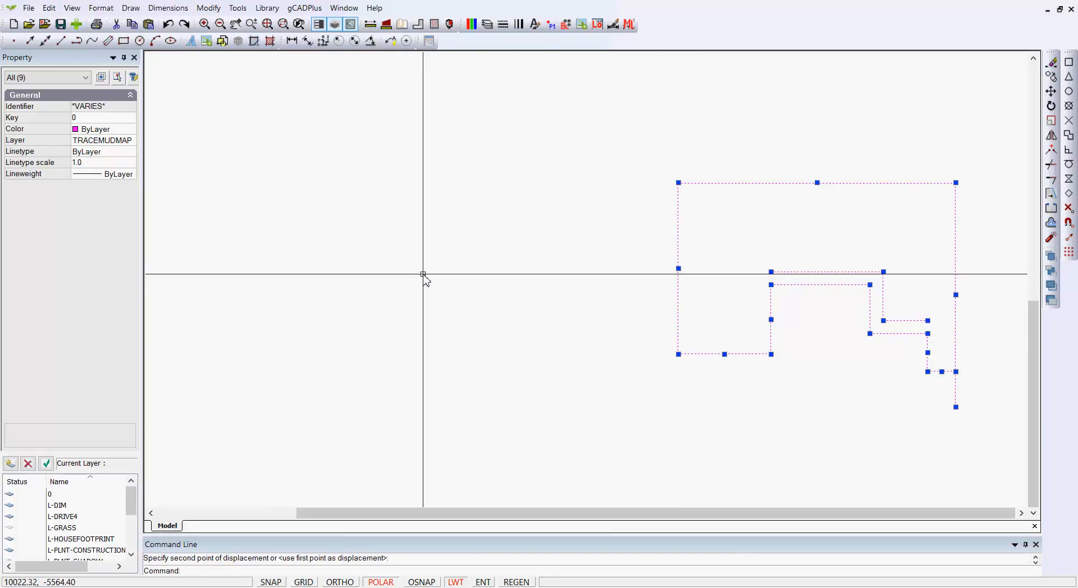
pyautogui.rightClick(428, 147)
pyautogui.click(468, 169)
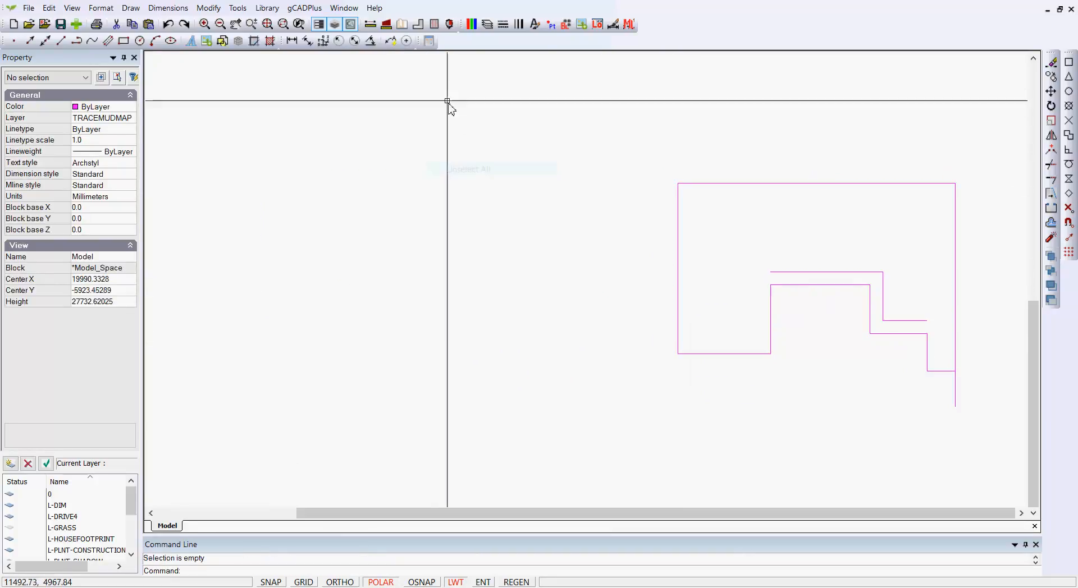
# Step: Switch visibility on for all used layers and apply the layer change
pyautogui.click(487, 24)
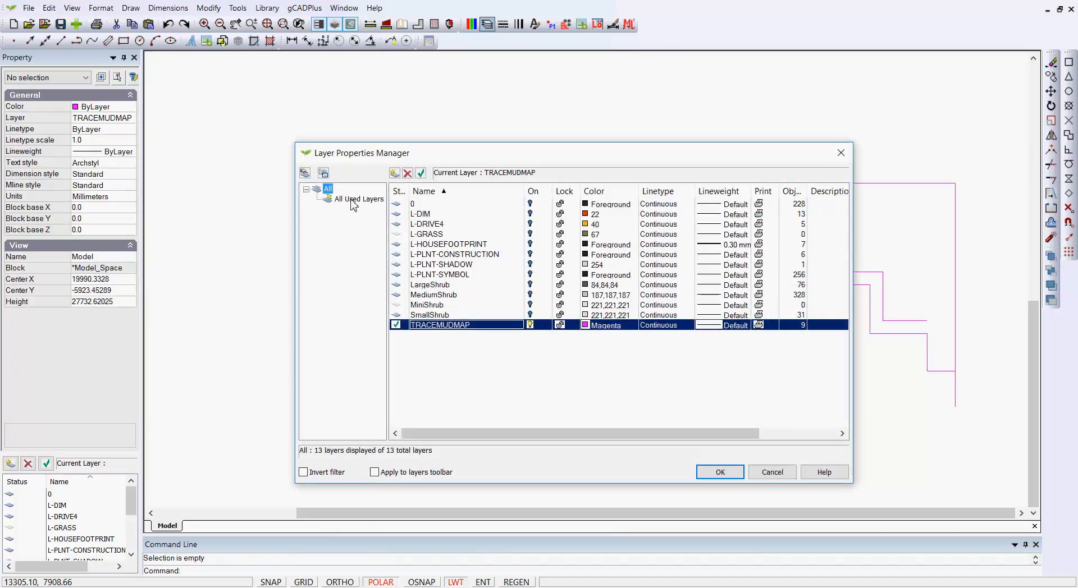
pyautogui.click(342, 199)
pyautogui.rightClick(349, 201)
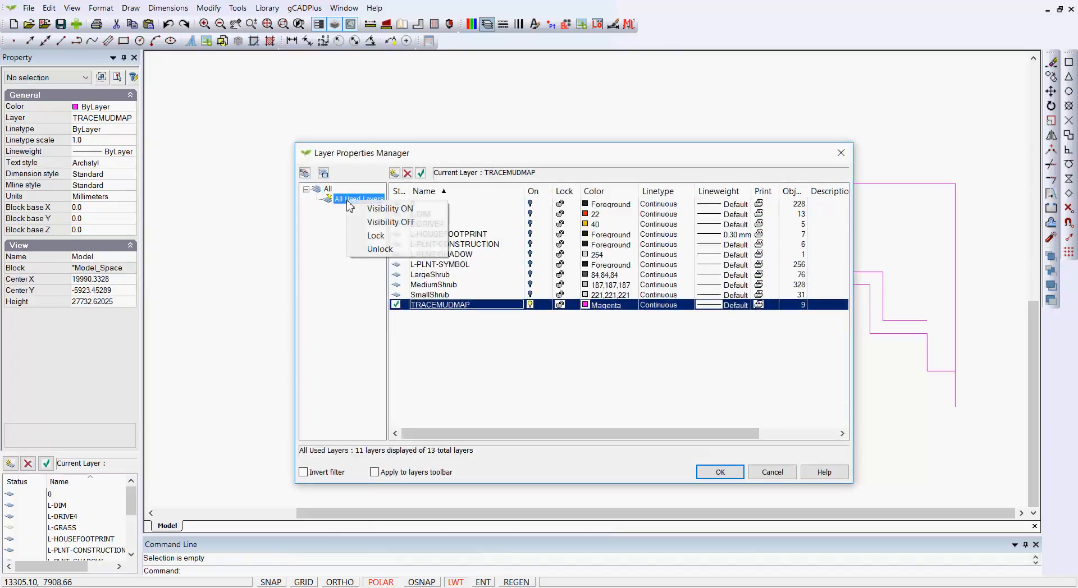
pyautogui.click(403, 212)
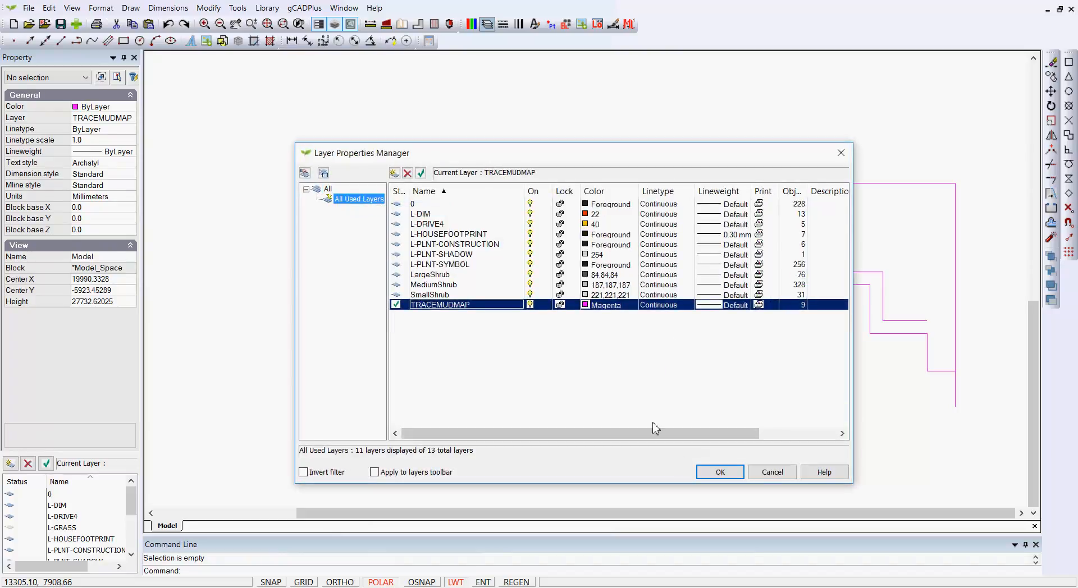
pyautogui.click(718, 472)
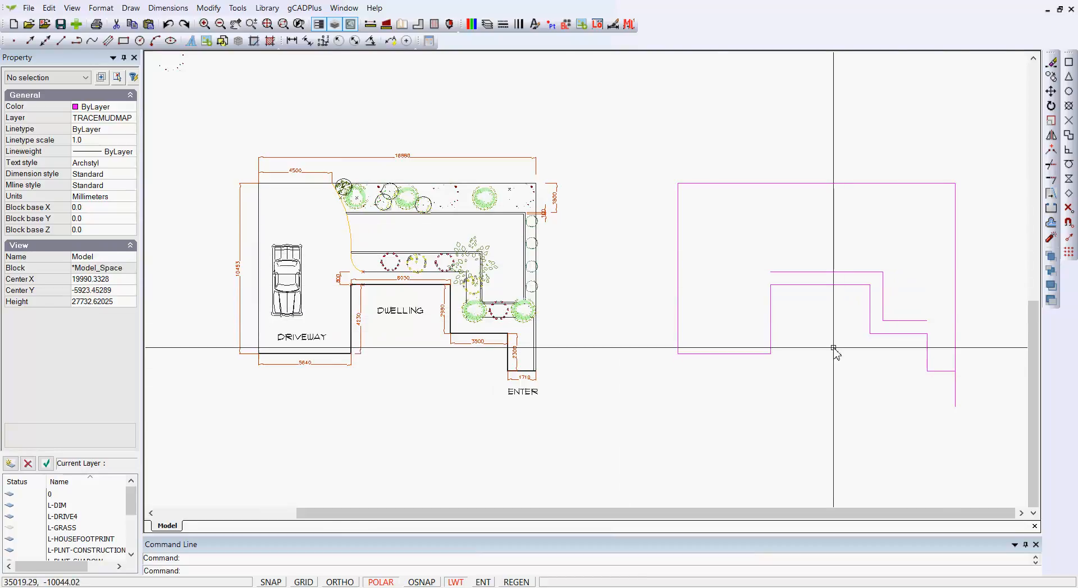
pyautogui.moveTo(835, 356); pyautogui.dragTo(671, 370, button='middle')
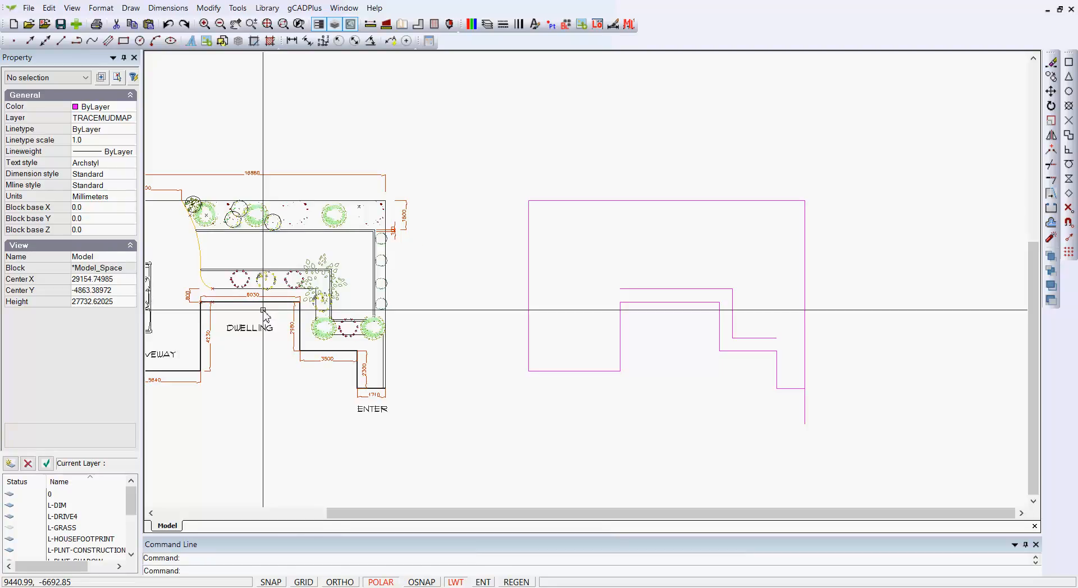
pyautogui.scroll(-1, 472, 331)
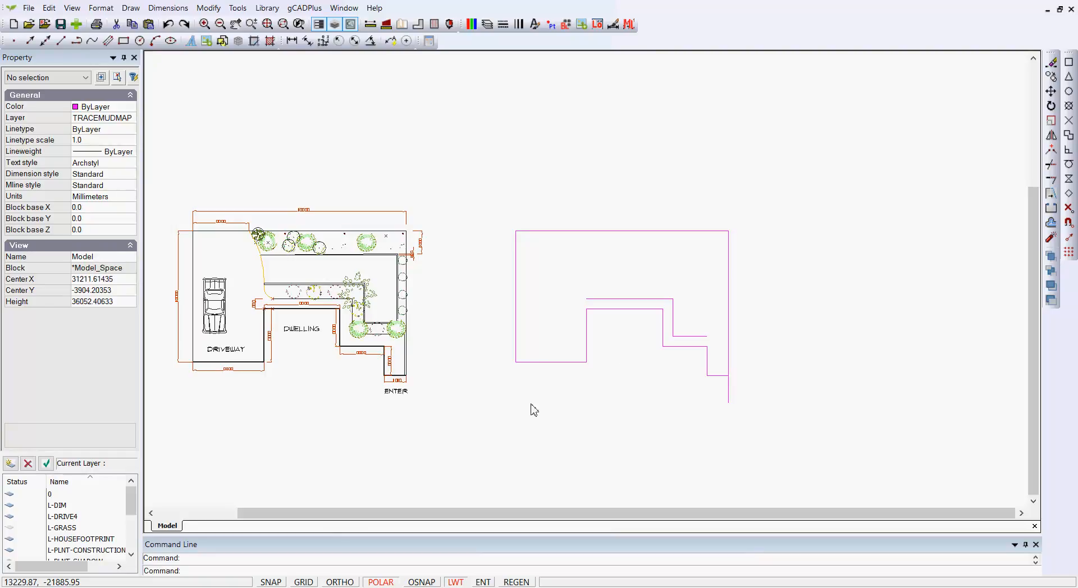
pyautogui.scroll(1, 629, 364)
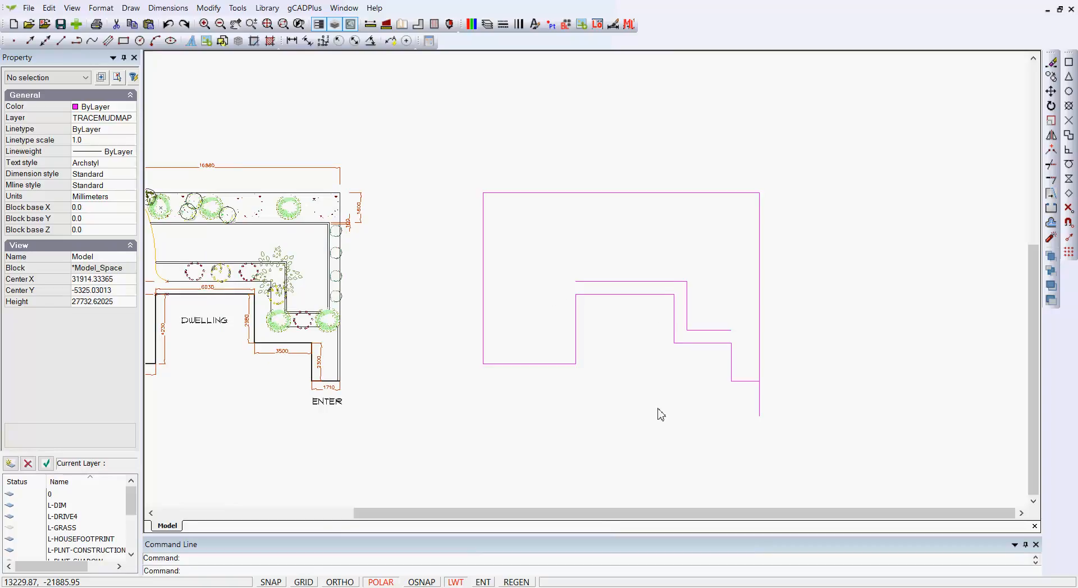
pyautogui.scroll(-1, 647, 387)
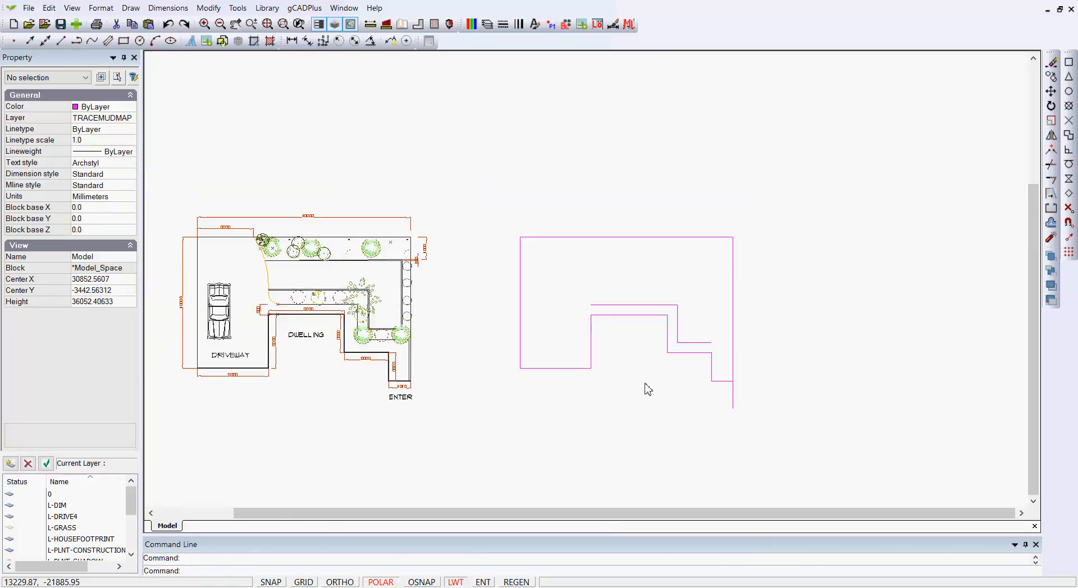